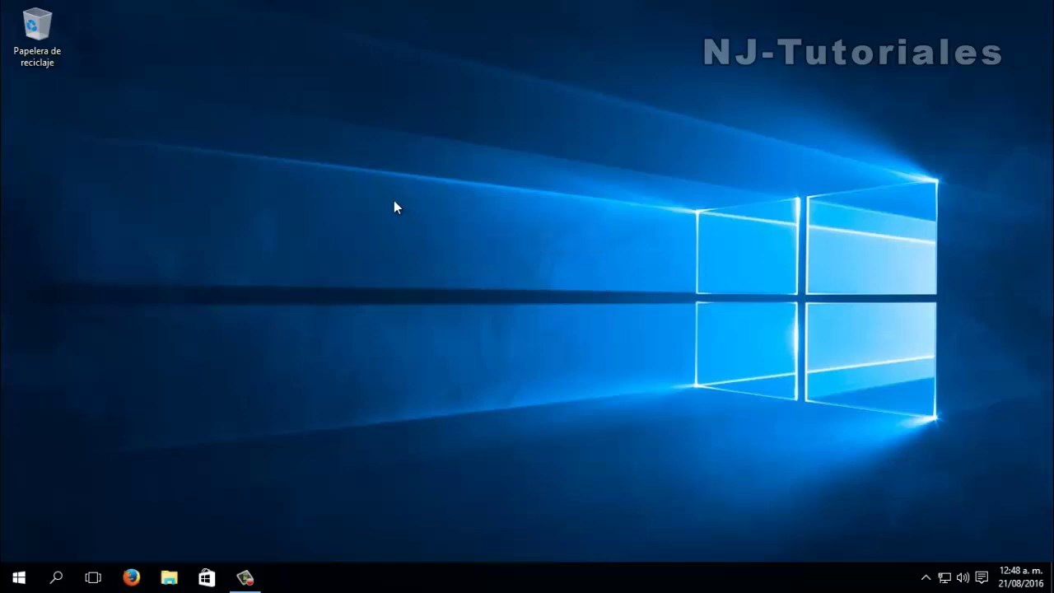
Look up the installed programs in the Control Panel's uninstall list, and close the list.
{"action": "right_click", "coordinate": [394, 200]}
{"action": "left_click", "coordinate": [502, 247]}
{"action": "left_click", "coordinate": [59, 576]}
{"action": "type", "text": "pane"}
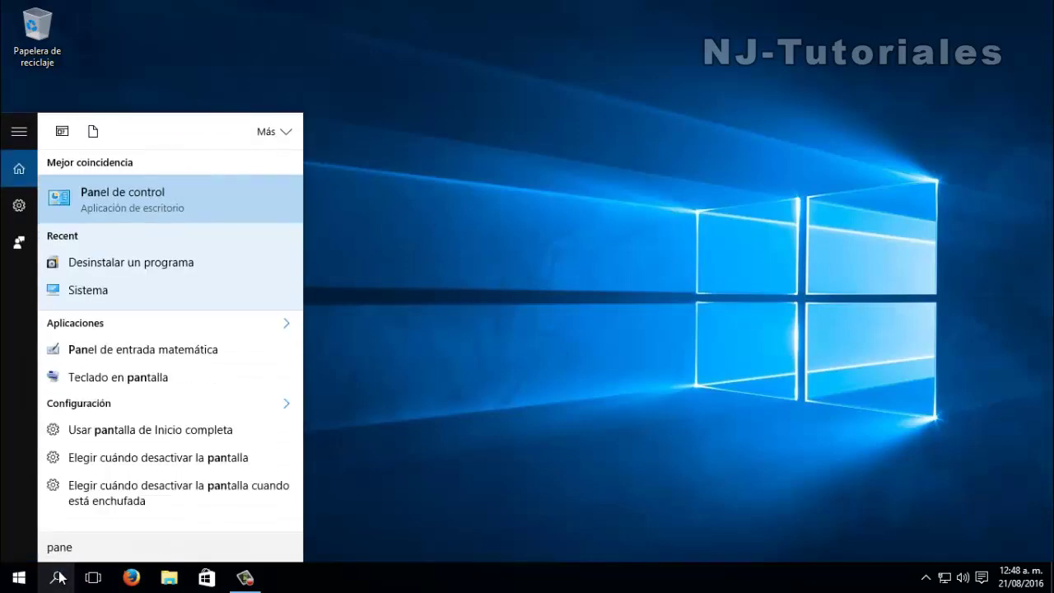
{"action": "key", "text": "Return"}
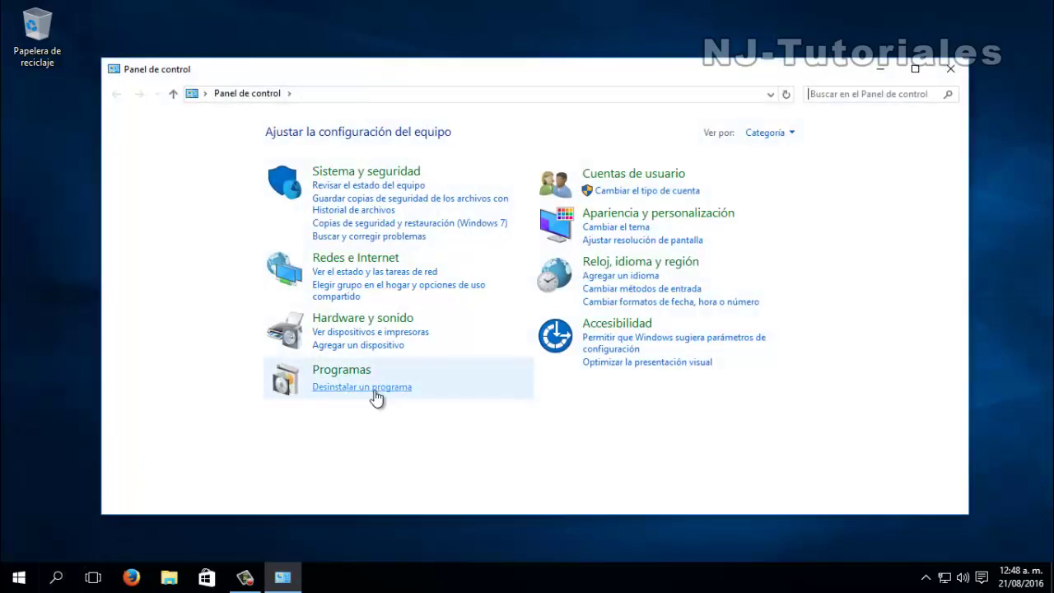
{"action": "left_click", "coordinate": [373, 393]}
{"action": "double_click", "coordinate": [442, 76]}
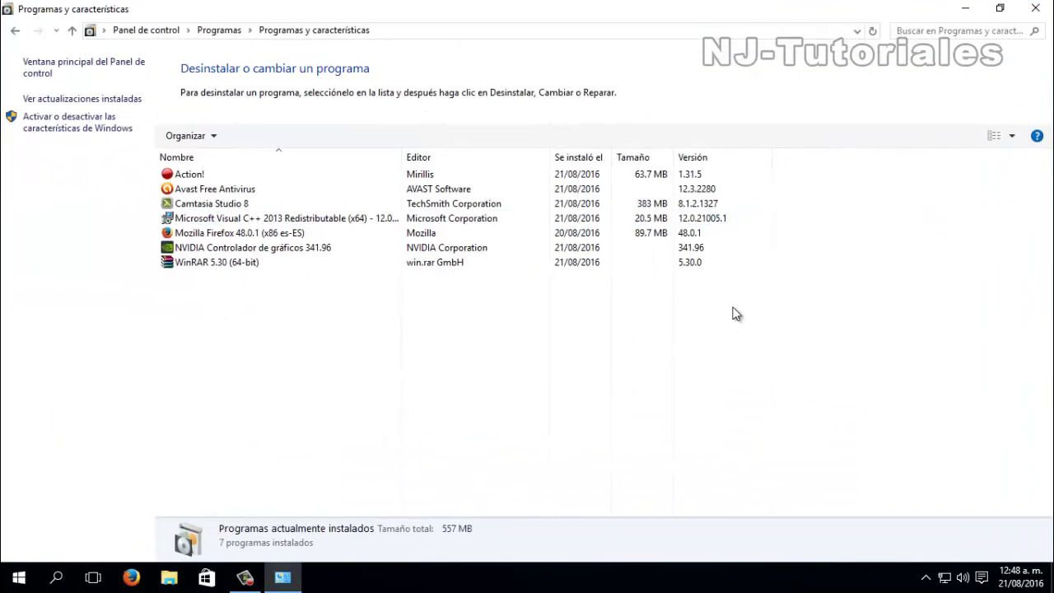
{"action": "left_click", "coordinate": [1034, 10]}
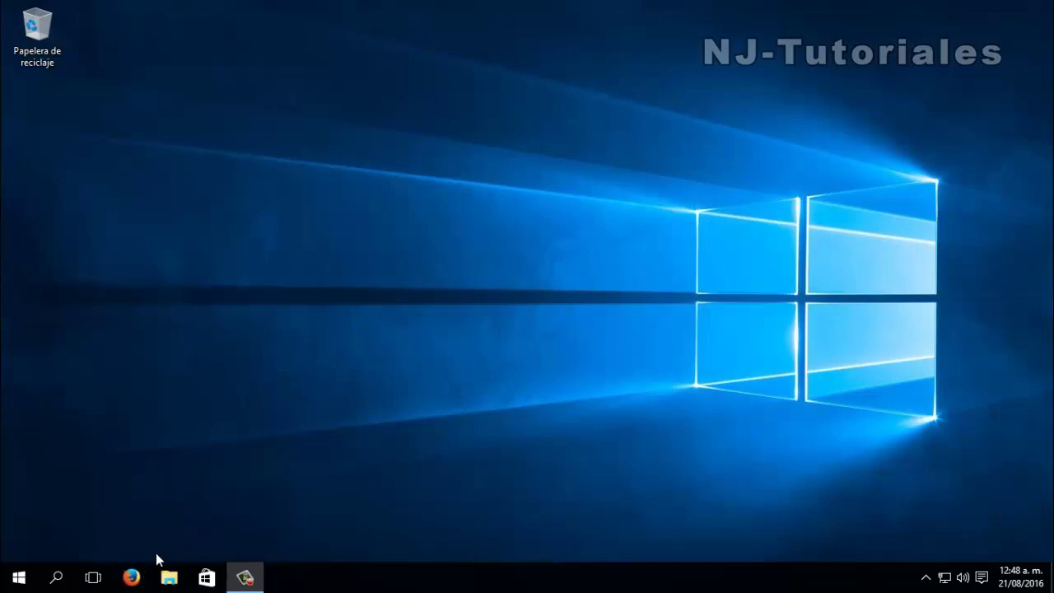
Switch to Firefox and go to the SlimDrivers download page using the copied web address.
{"action": "left_click", "coordinate": [132, 576]}
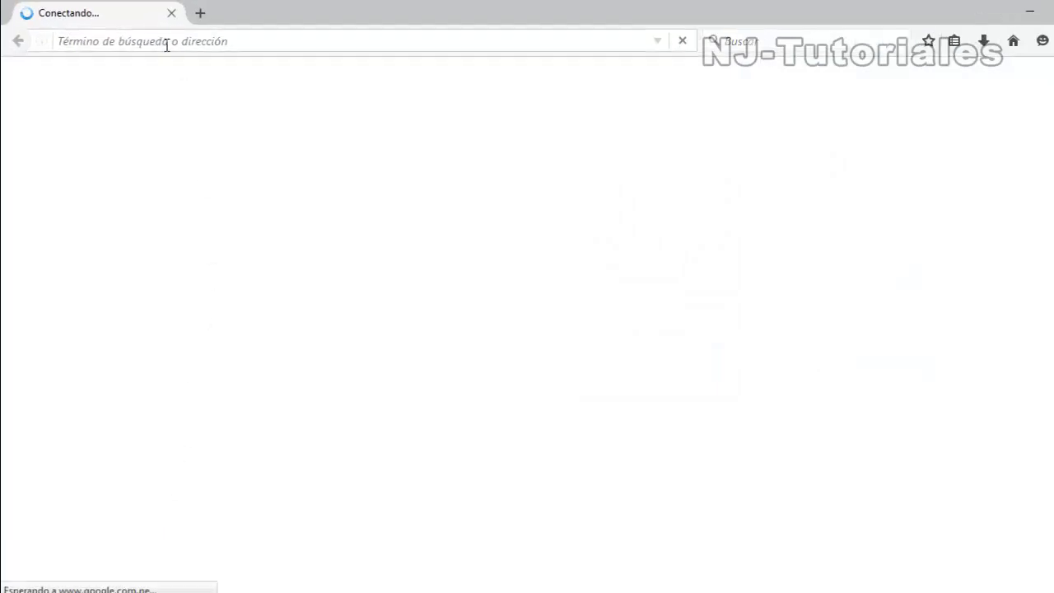
{"action": "right_click", "coordinate": [173, 45]}
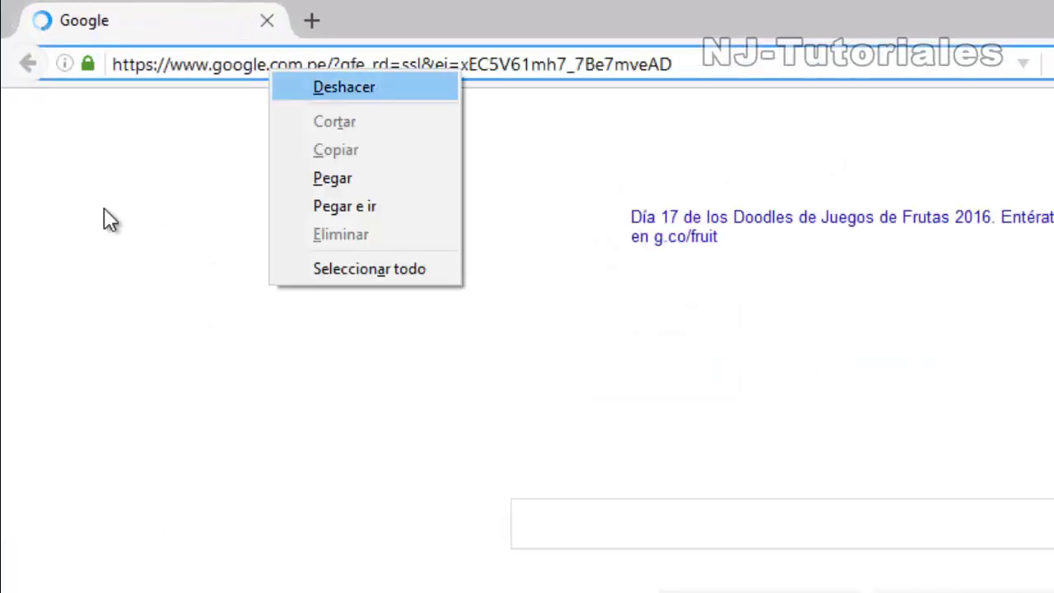
{"action": "left_click", "coordinate": [104, 208]}
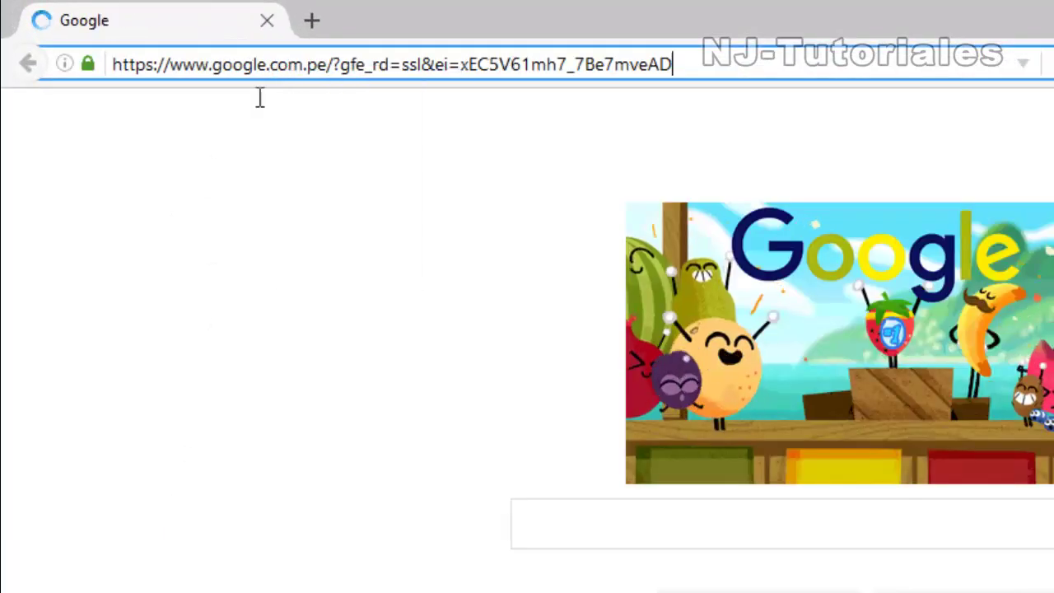
{"action": "right_click", "coordinate": [272, 66]}
{"action": "left_click", "coordinate": [355, 199]}
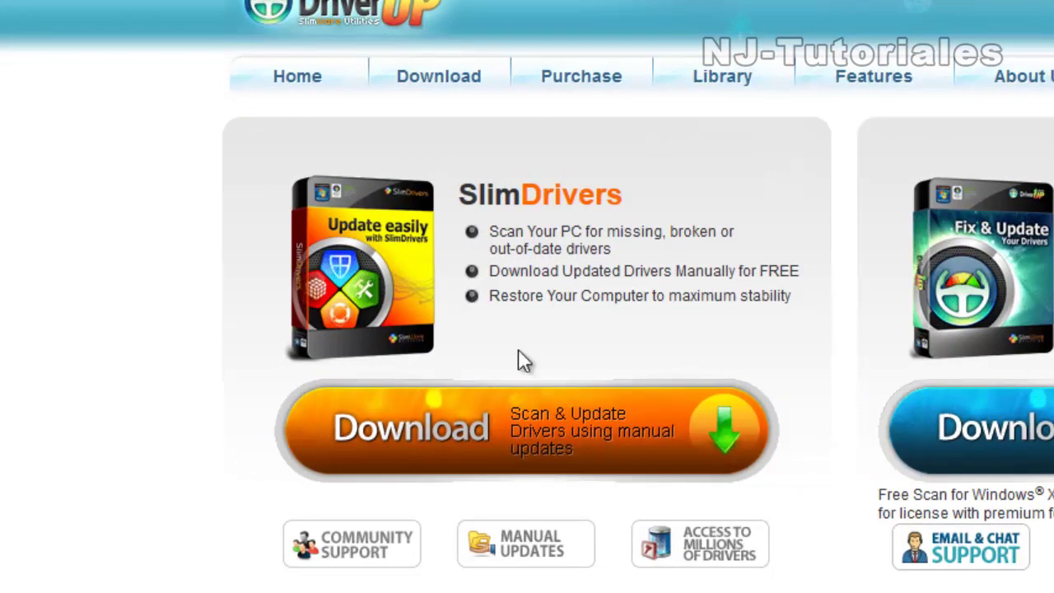
Download SlimDrivers Free from Download.com, save SlimDrivers-setup.exe and close the browser.
{"action": "left_click", "coordinate": [504, 437]}
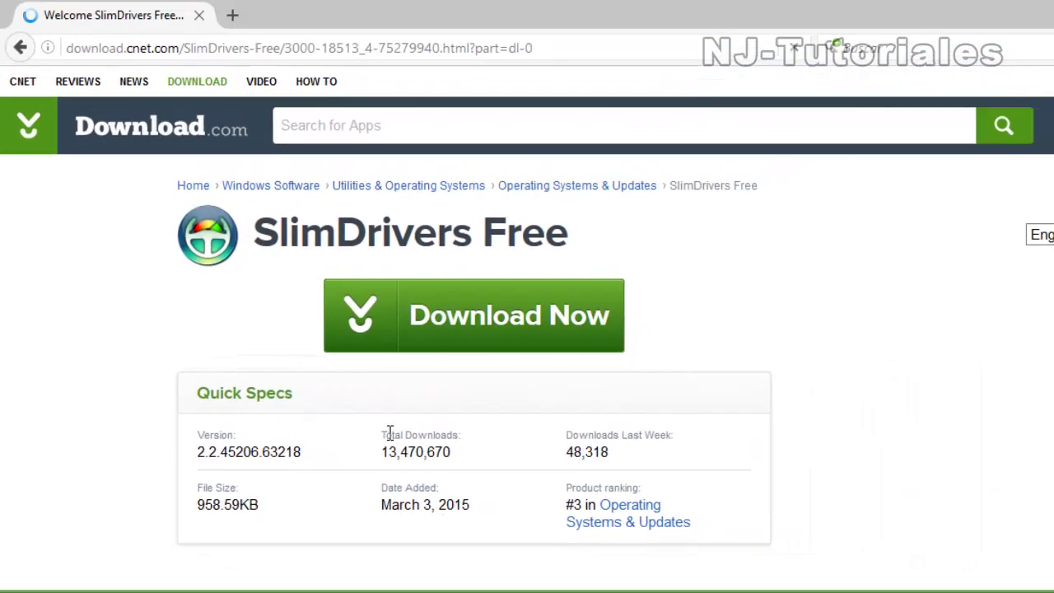
{"action": "left_click", "coordinate": [445, 325]}
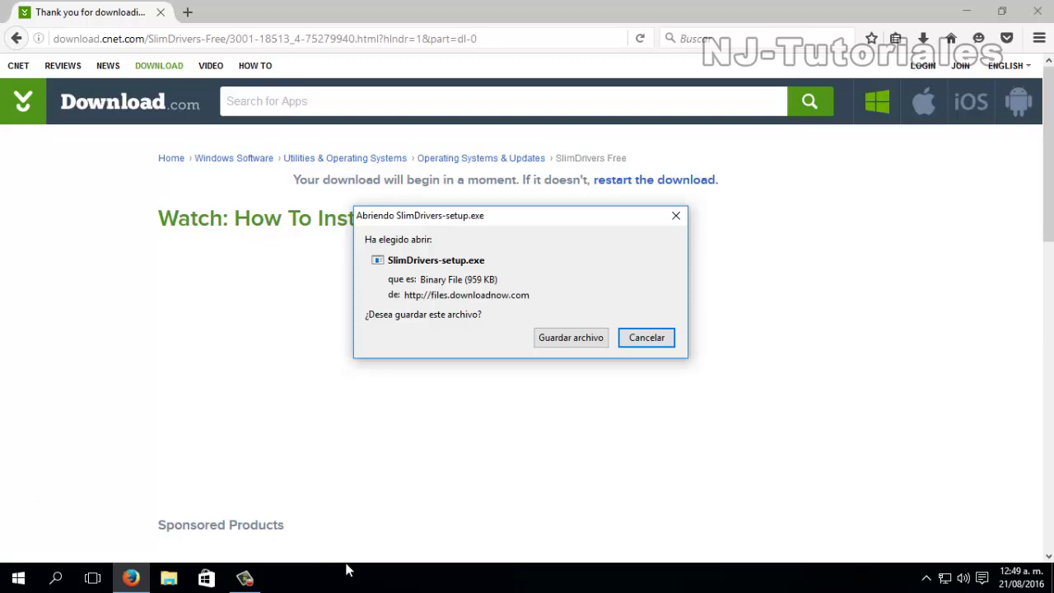
{"action": "left_click", "coordinate": [566, 339]}
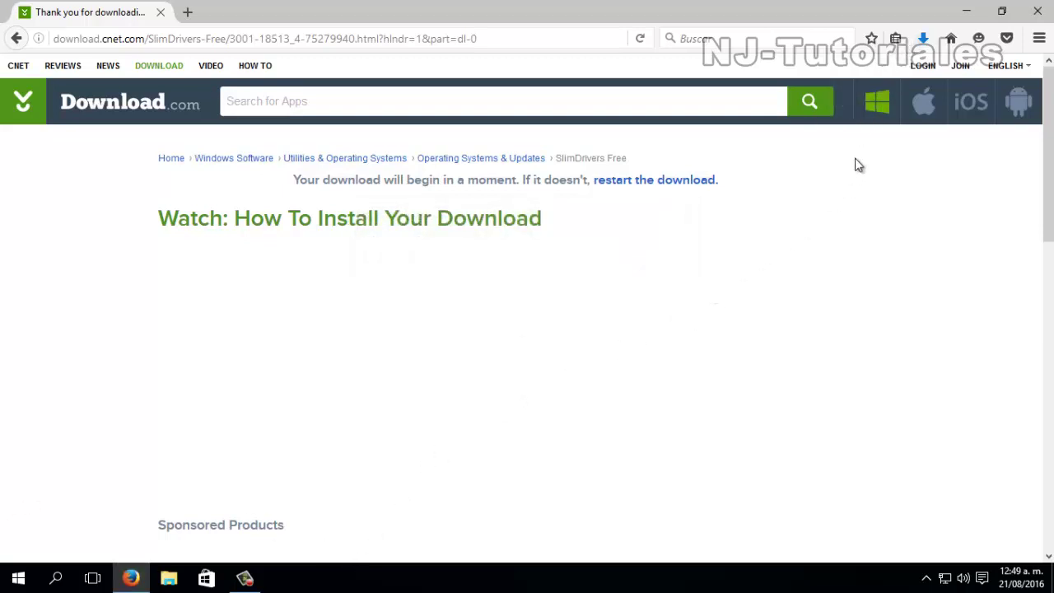
{"action": "left_click", "coordinate": [923, 41]}
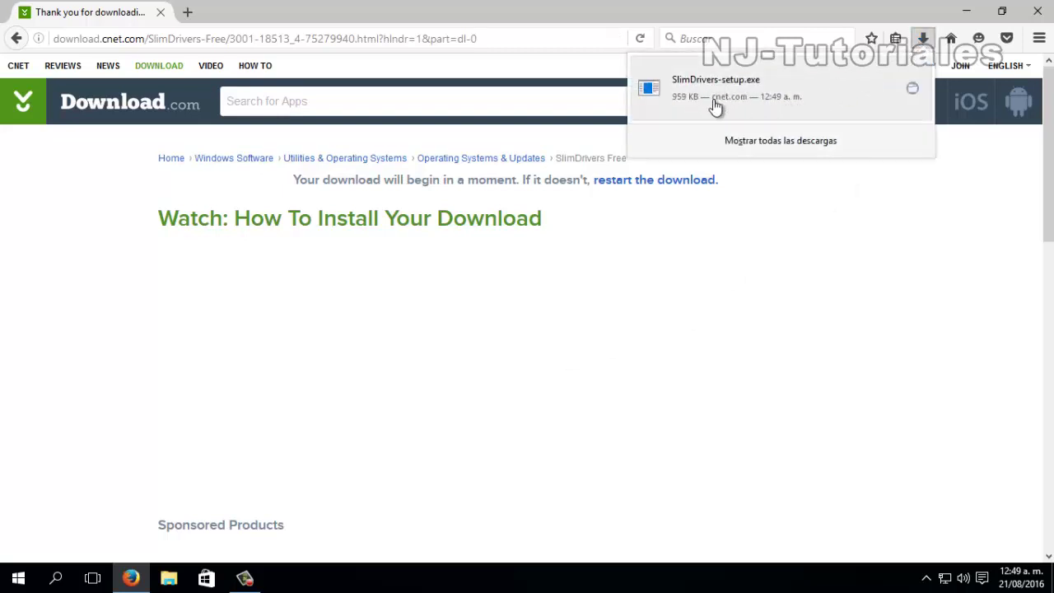
{"action": "left_click", "coordinate": [1035, 17]}
{"action": "left_click", "coordinate": [1034, 16]}
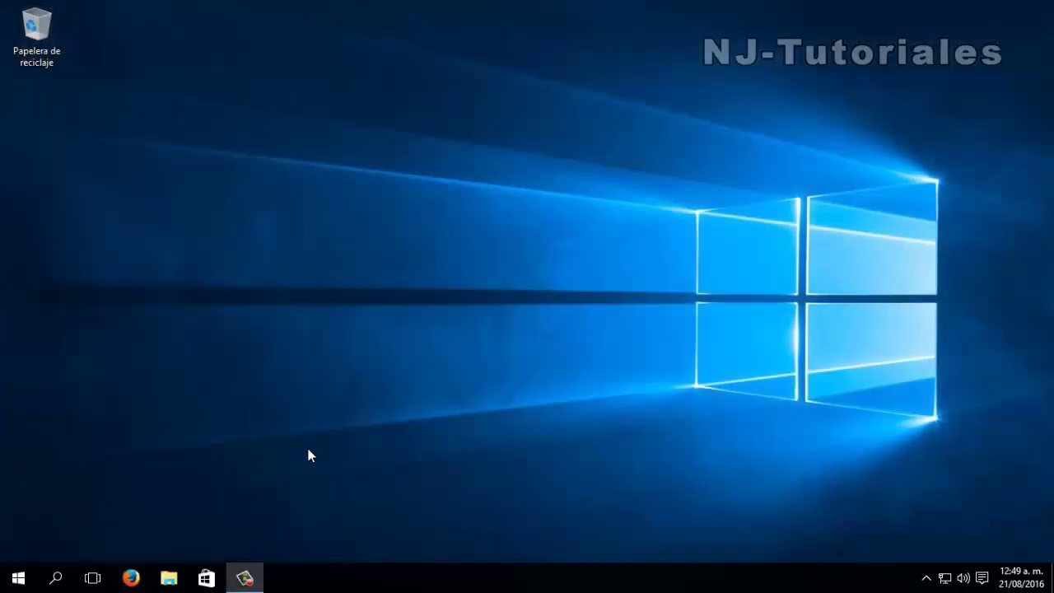
Move SlimDrivers-setup from the Downloads folder to the desktop and put the folder window away.
{"action": "left_click", "coordinate": [171, 574]}
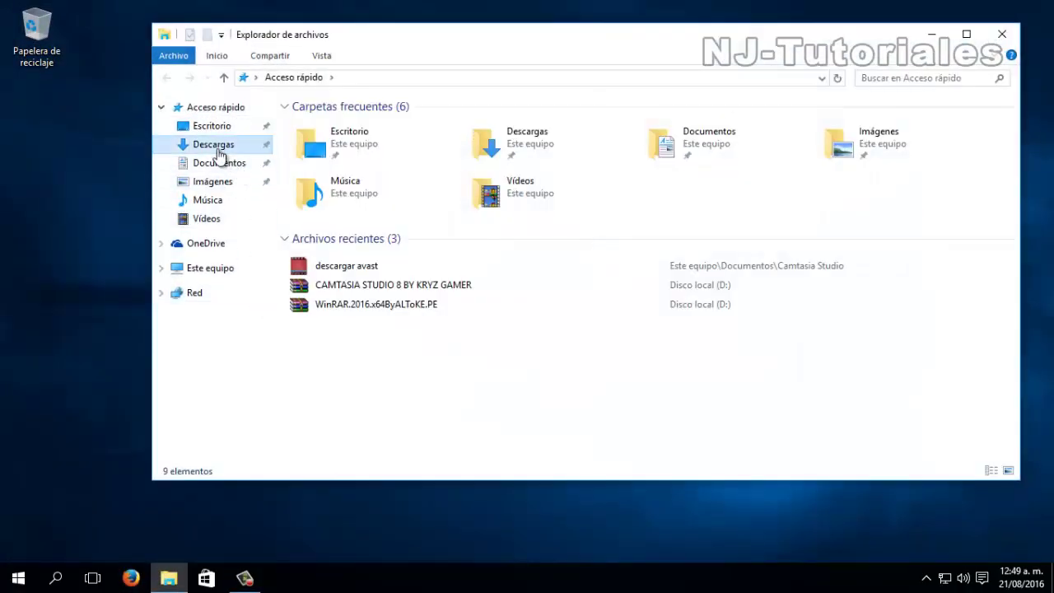
{"action": "left_click", "coordinate": [216, 148]}
{"action": "left_click", "coordinate": [328, 127]}
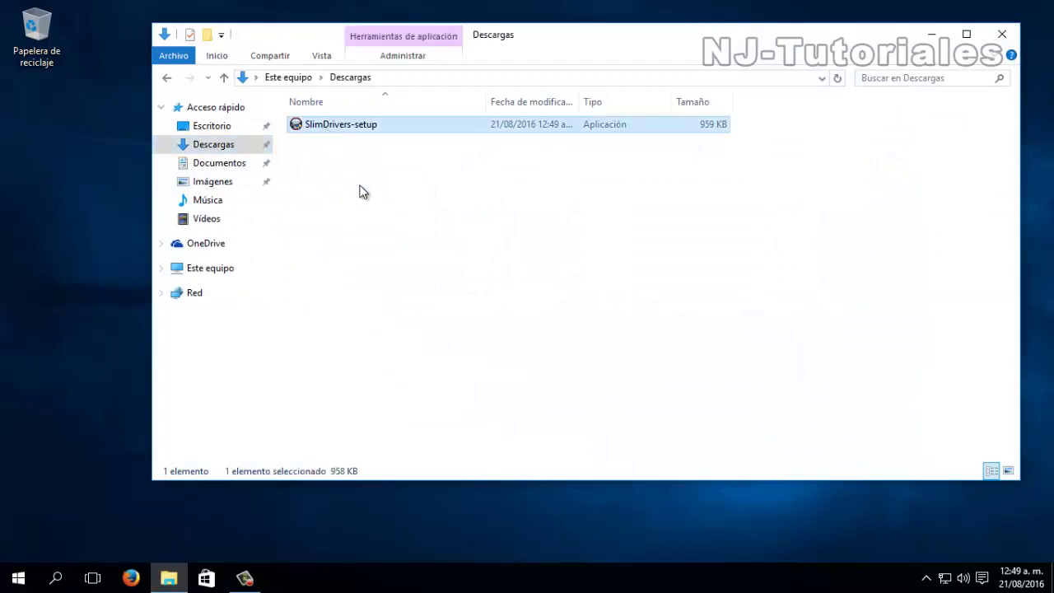
{"action": "left_click_drag", "start_coordinate": [327, 126], "coordinate": [28, 151]}
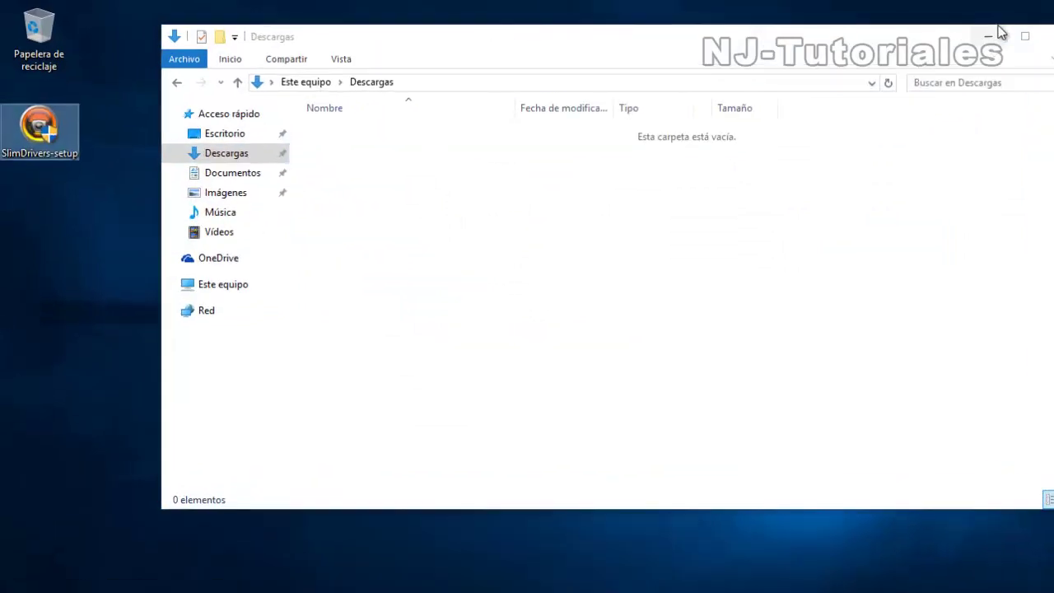
{"action": "left_click", "coordinate": [992, 34]}
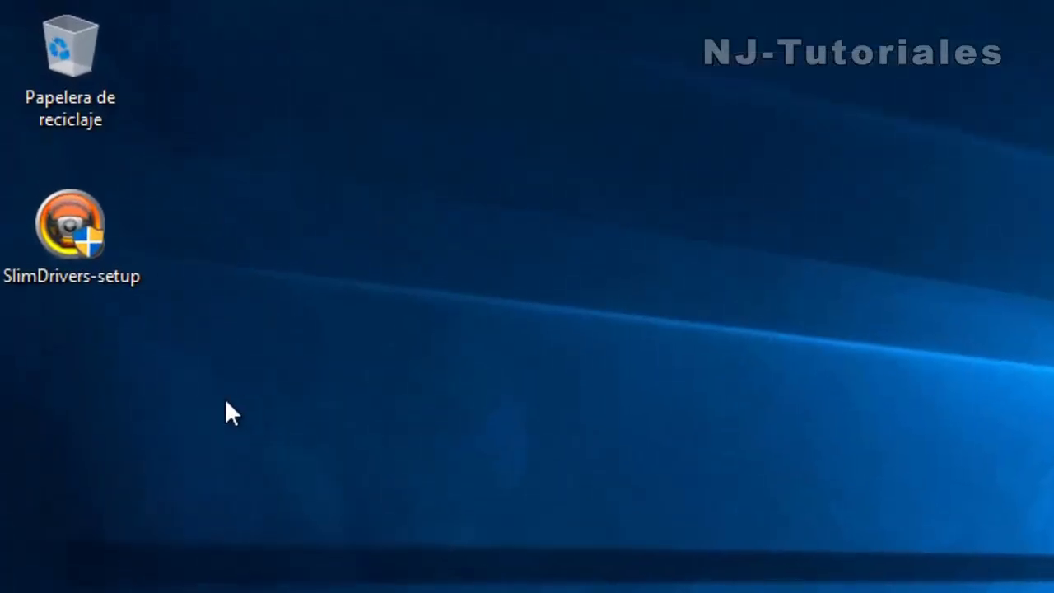
Run SlimDrivers-setup with permission to make changes, accepting the licence agreement and the SlimCleaner Plus offer.
{"action": "left_click", "coordinate": [90, 262]}
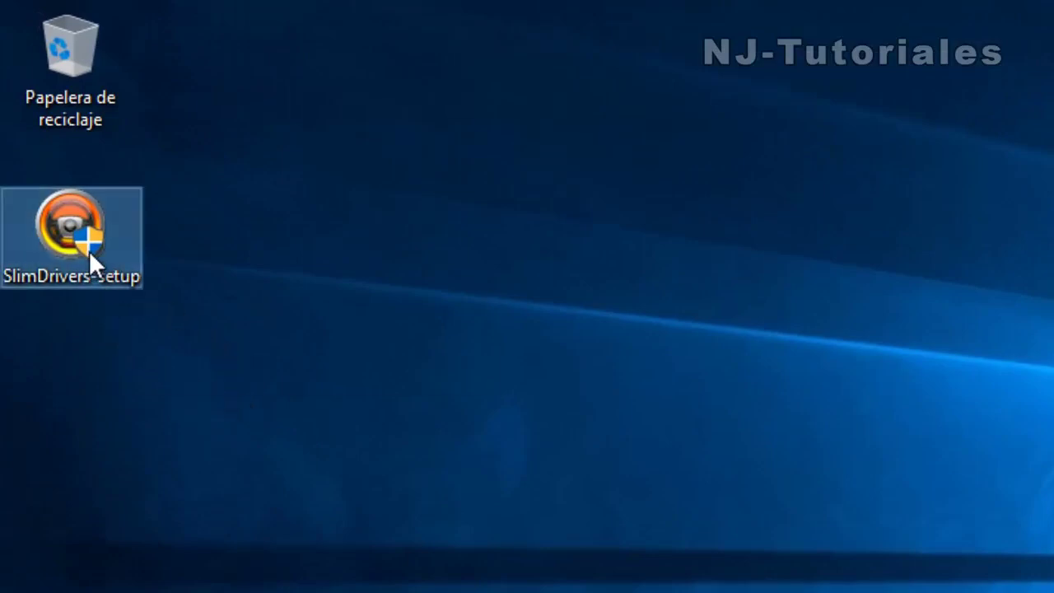
{"action": "double_click", "coordinate": [89, 252]}
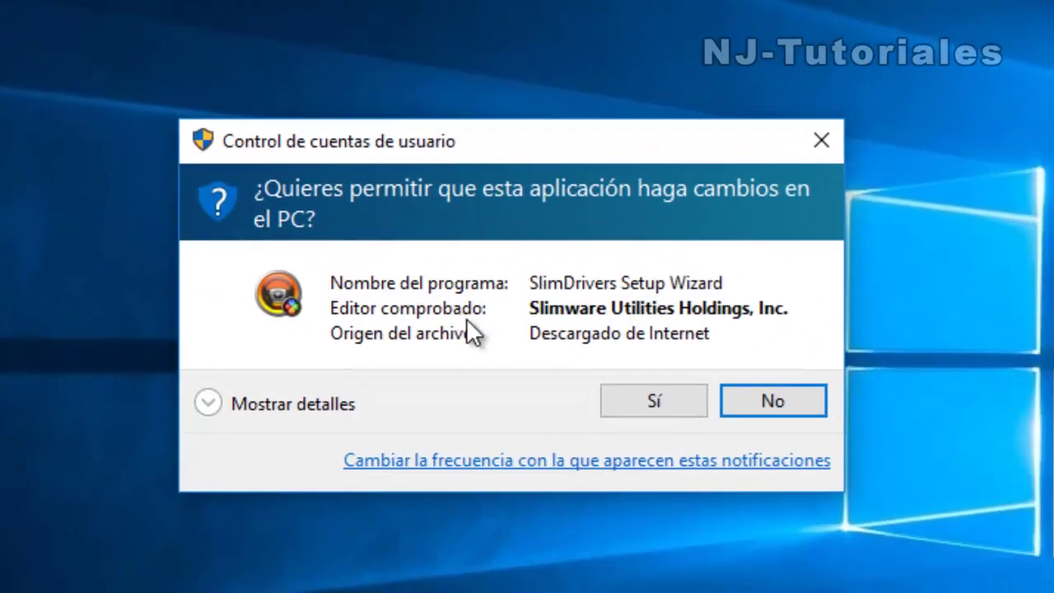
{"action": "left_click", "coordinate": [639, 404]}
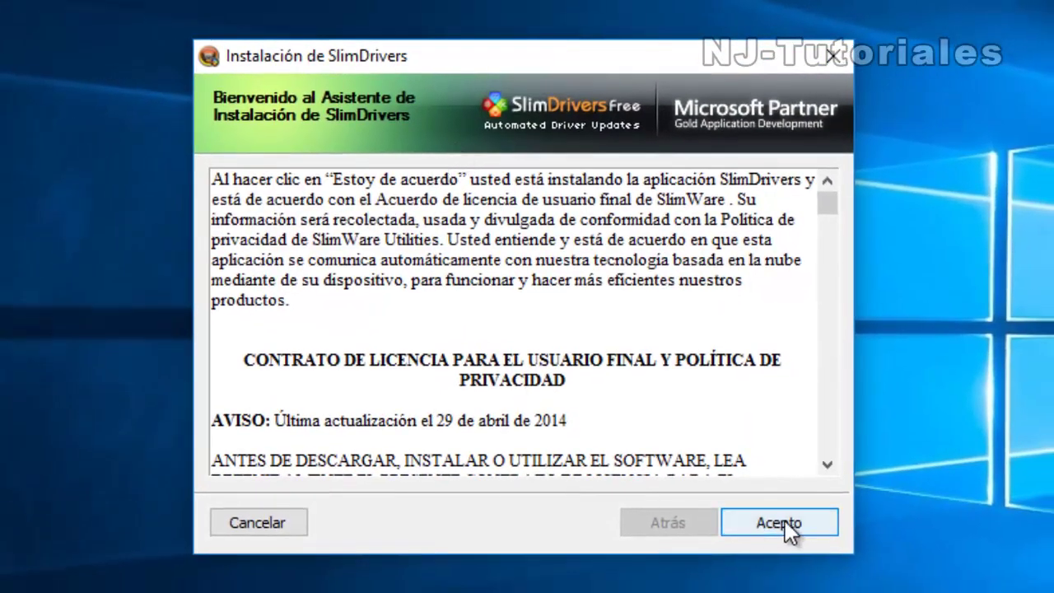
{"action": "left_click", "coordinate": [785, 521]}
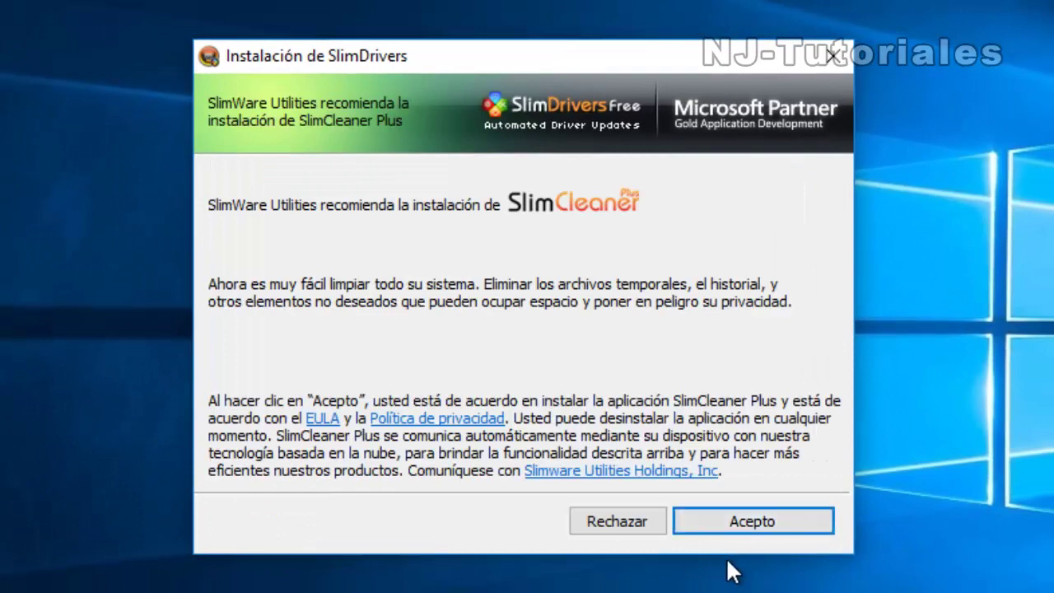
{"action": "left_click", "coordinate": [734, 535]}
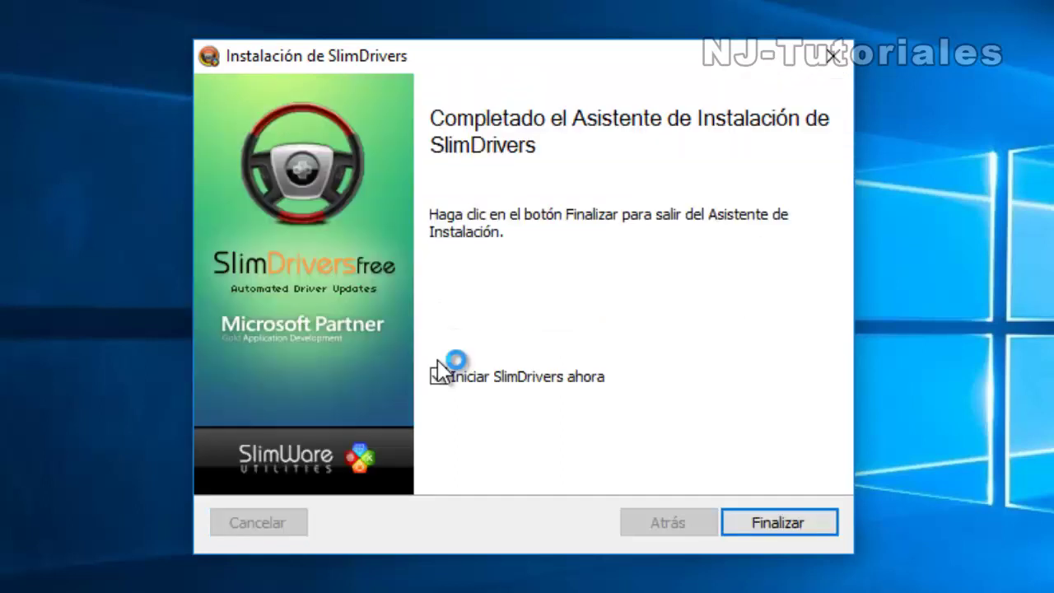
Finish the SlimDrivers setup with the option to start it now enabled, and close the web page that opens.
{"action": "left_click", "coordinate": [439, 367]}
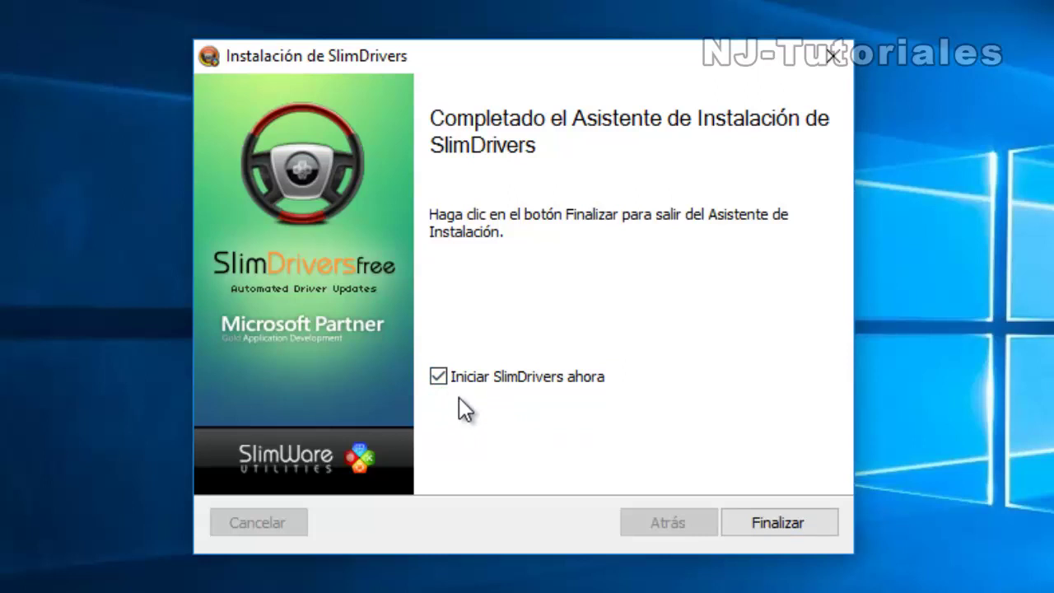
{"action": "left_click", "coordinate": [782, 524]}
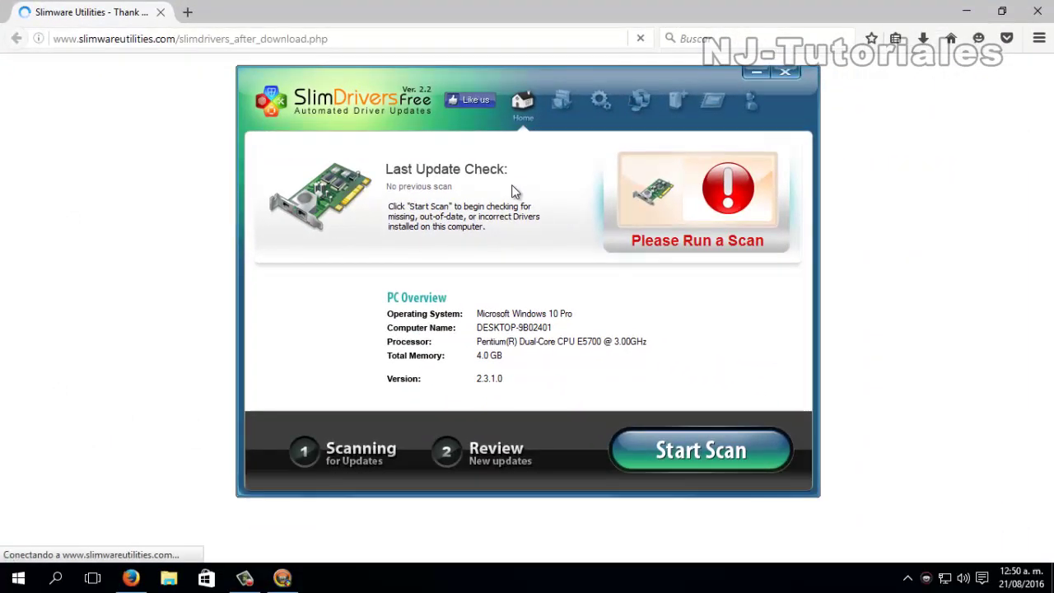
{"action": "left_click", "coordinate": [756, 74]}
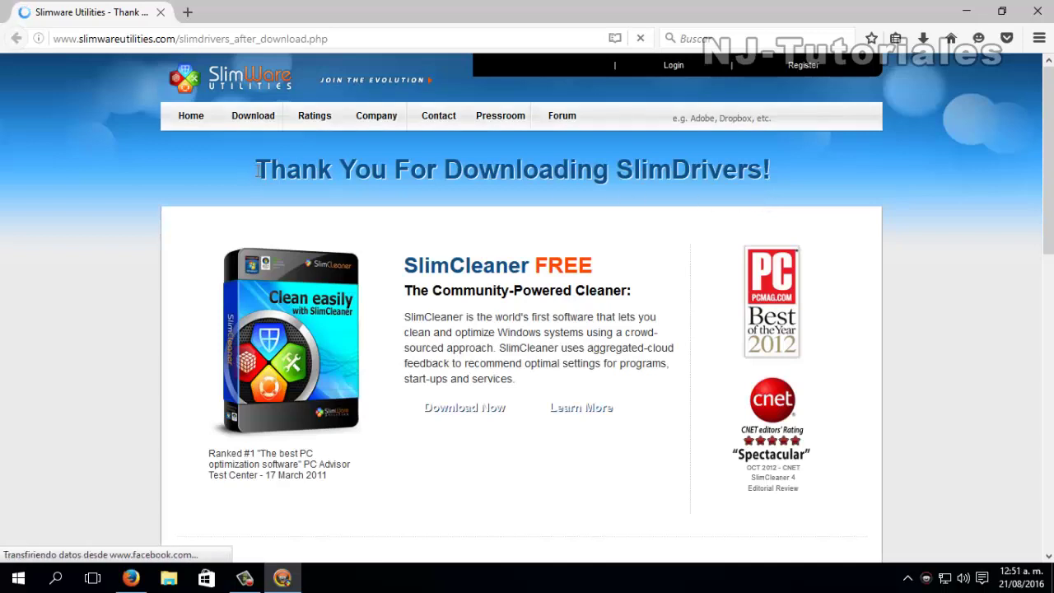
{"action": "left_click", "coordinate": [1037, 13]}
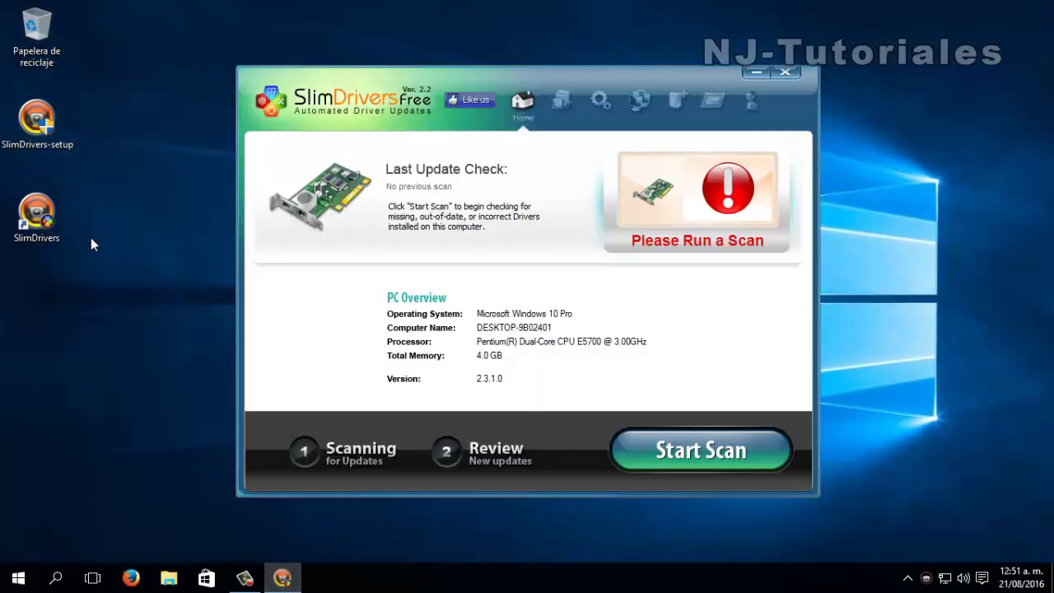
Move the SlimDrivers-setup installer from the desktop to the Recycle Bin.
{"action": "left_click", "coordinate": [58, 228]}
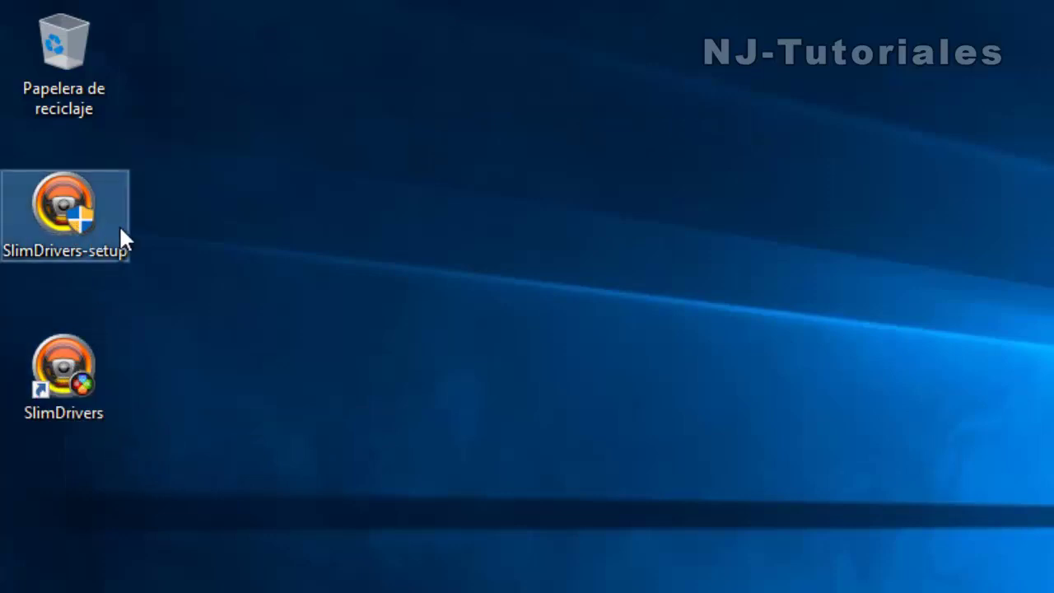
{"action": "left_click_drag", "start_coordinate": [67, 208], "coordinate": [67, 89]}
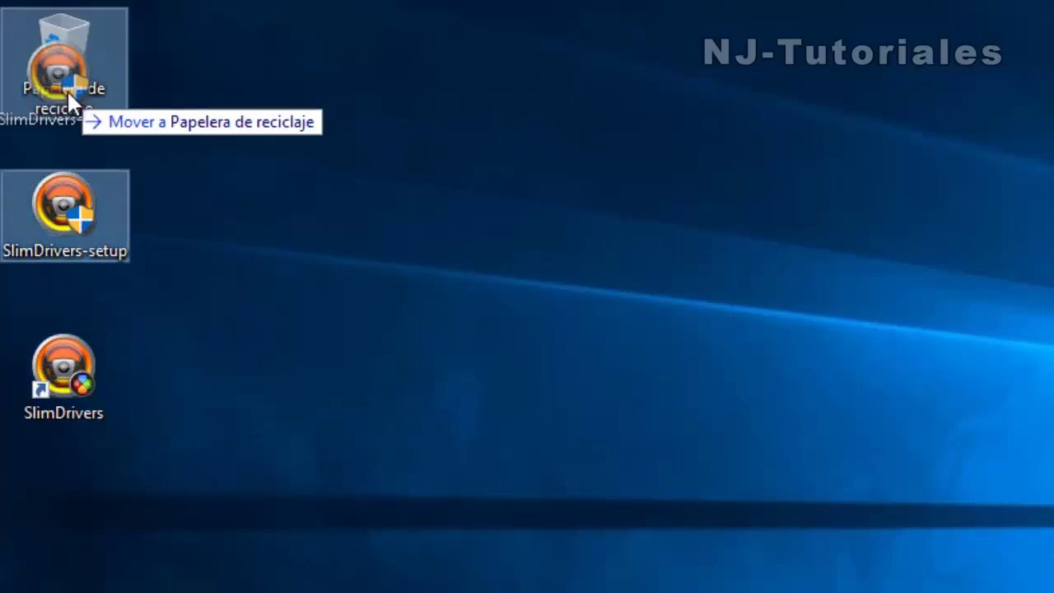
Launch SlimDrivers from its desktop shortcut, allow it to make changes and scan the computer for driver updates.
{"action": "double_click", "coordinate": [60, 381]}
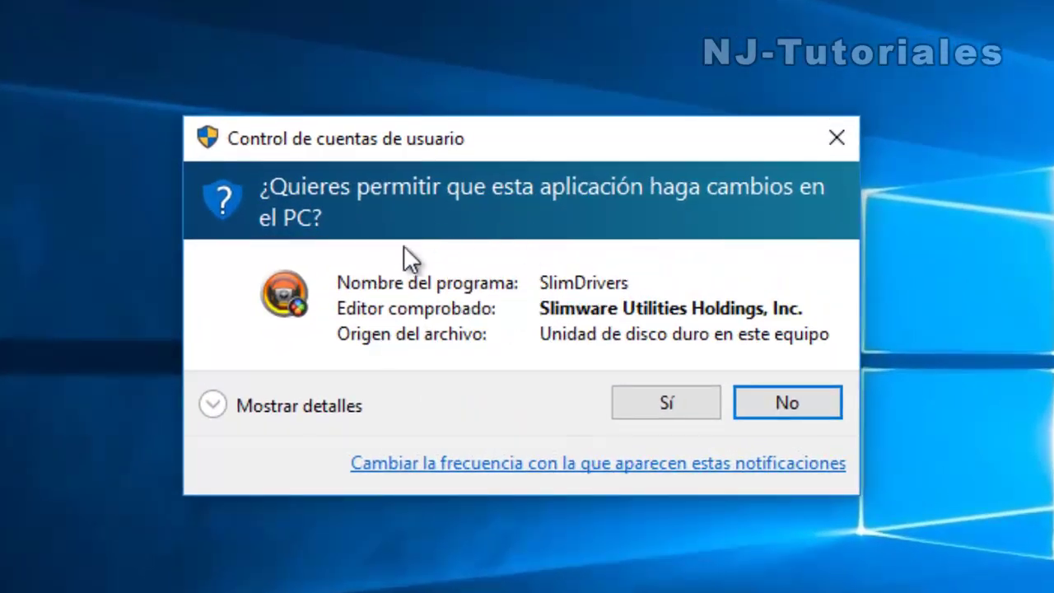
{"action": "left_click", "coordinate": [650, 403]}
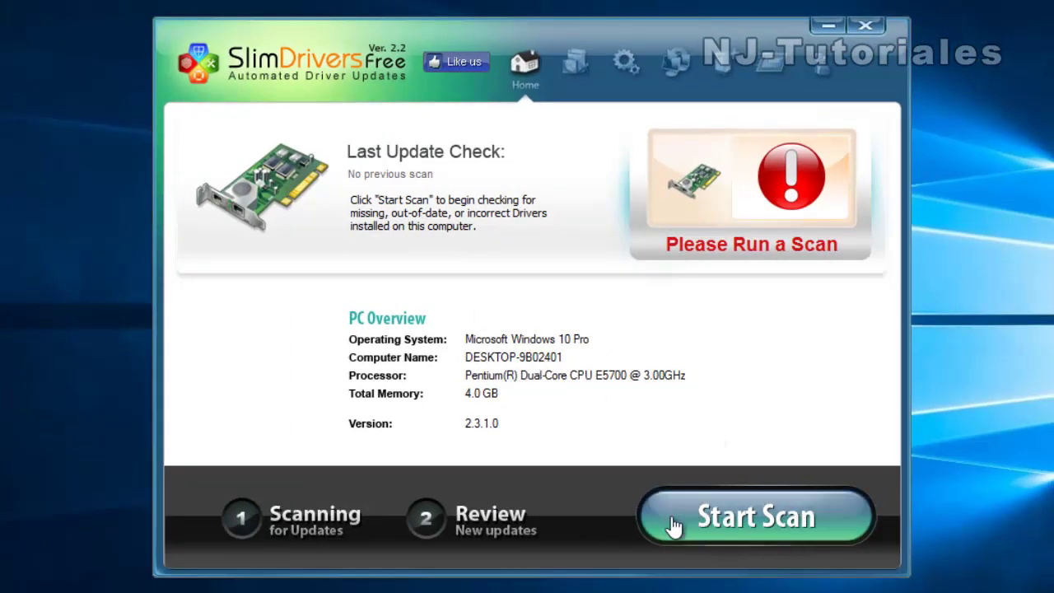
{"action": "left_click", "coordinate": [745, 520]}
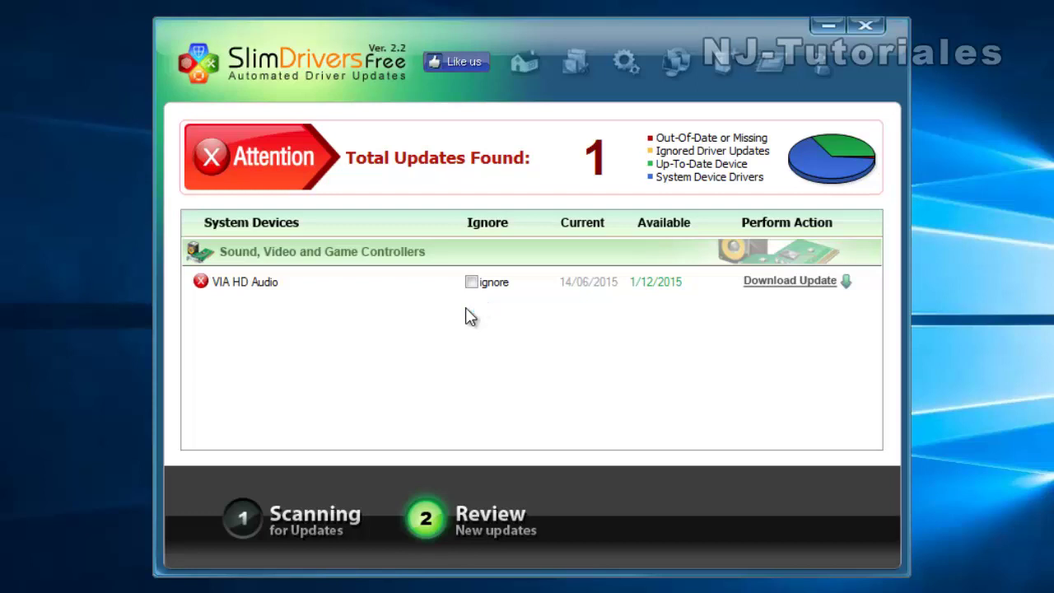
Start downloading the VIA HD Audio driver update without creating a restore point, moving the progress window as needed.
{"action": "left_click", "coordinate": [784, 282]}
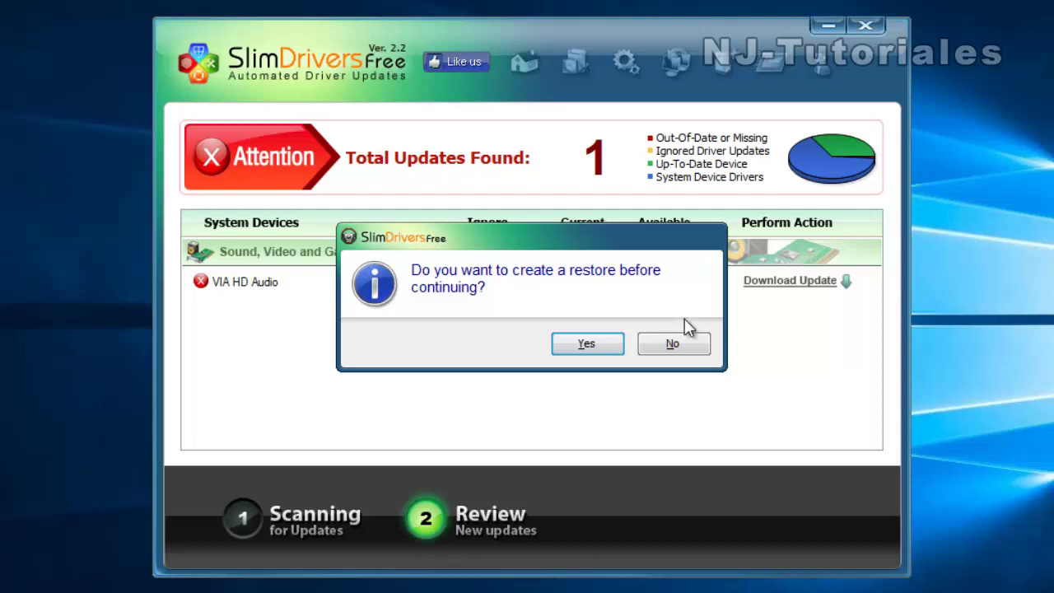
{"action": "left_click", "coordinate": [674, 346]}
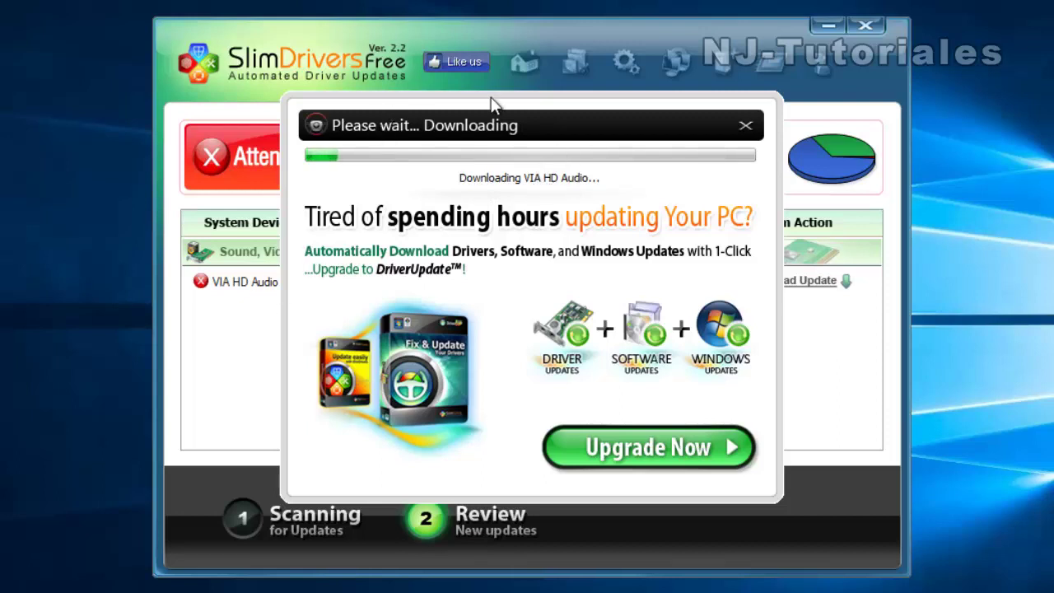
{"action": "left_click_drag", "start_coordinate": [490, 104], "coordinate": [684, 112]}
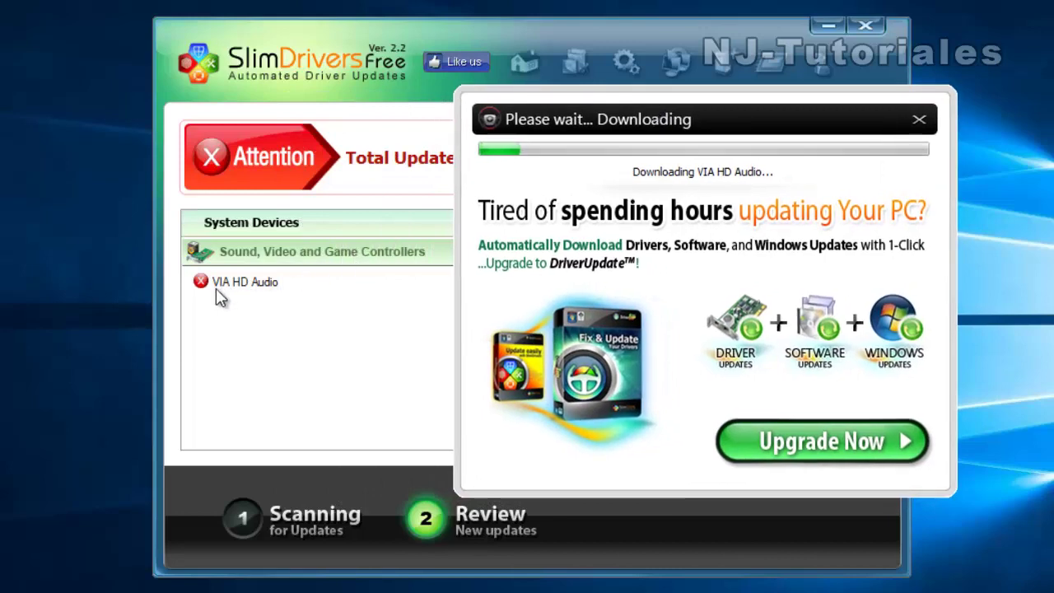
{"action": "left_click_drag", "start_coordinate": [602, 116], "coordinate": [419, 120]}
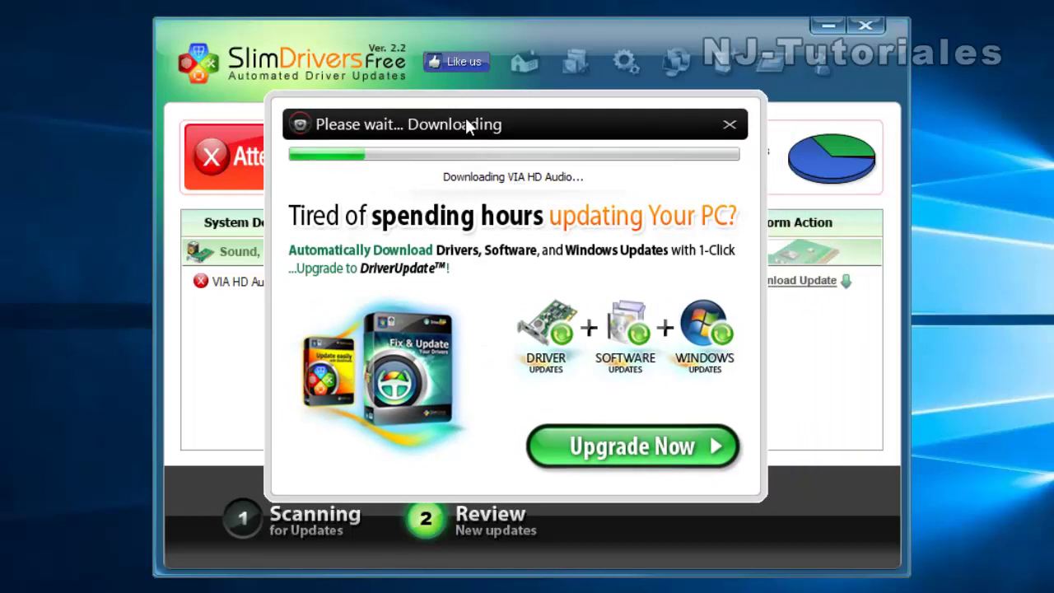
{"action": "left_click_drag", "start_coordinate": [464, 123], "coordinate": [484, 122]}
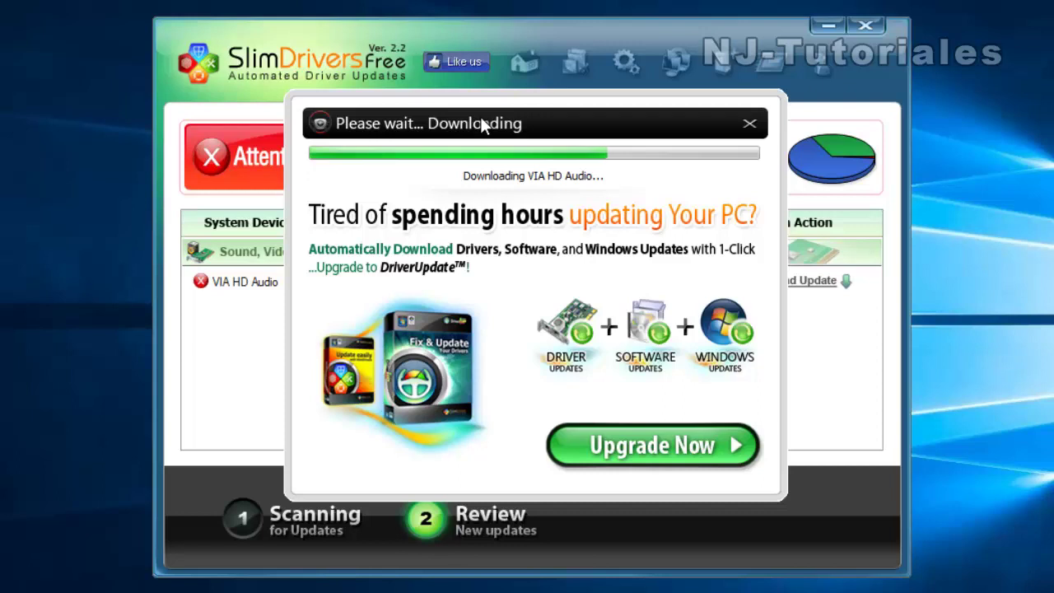
{"action": "mouse_move", "coordinate": [481, 118]}
{"action": "left_mouse_down"}
{"action": "mouse_move", "coordinate": [537, 111]}
{"action": "mouse_move", "coordinate": [491, 115]}
{"action": "left_mouse_up"}
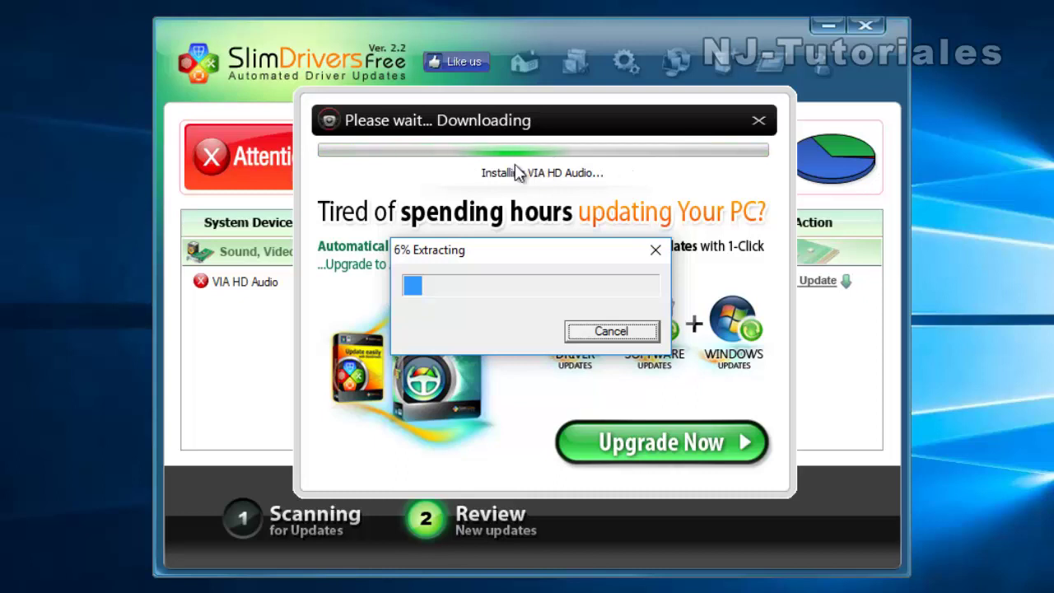
{"action": "left_click_drag", "start_coordinate": [500, 253], "coordinate": [520, 252]}
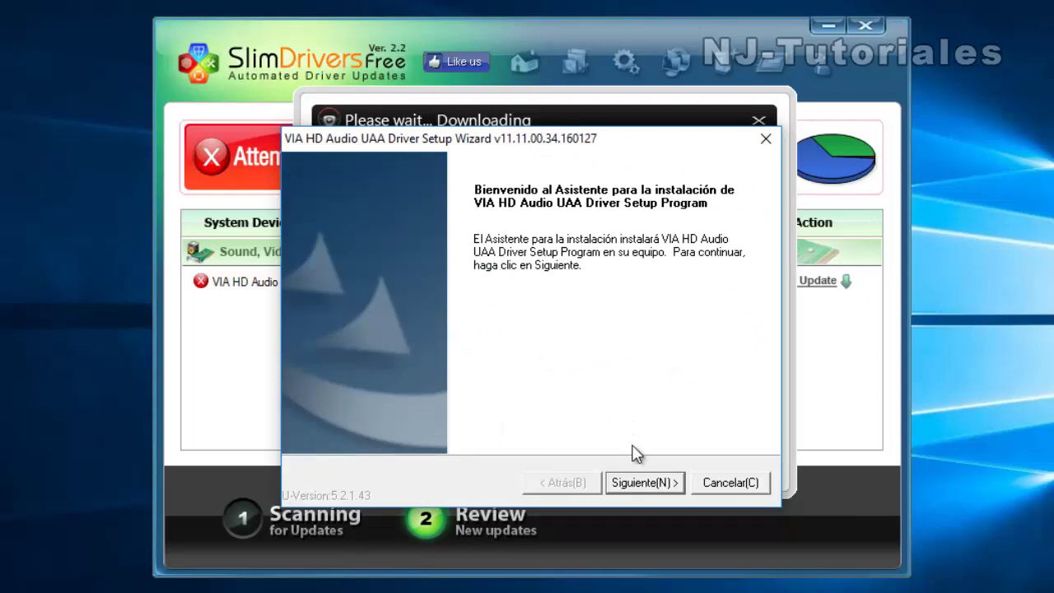
Accept the VIA licence agreement in the setup wizard and install the VIA HD Audio Codec Driver component.
{"action": "left_click", "coordinate": [644, 484]}
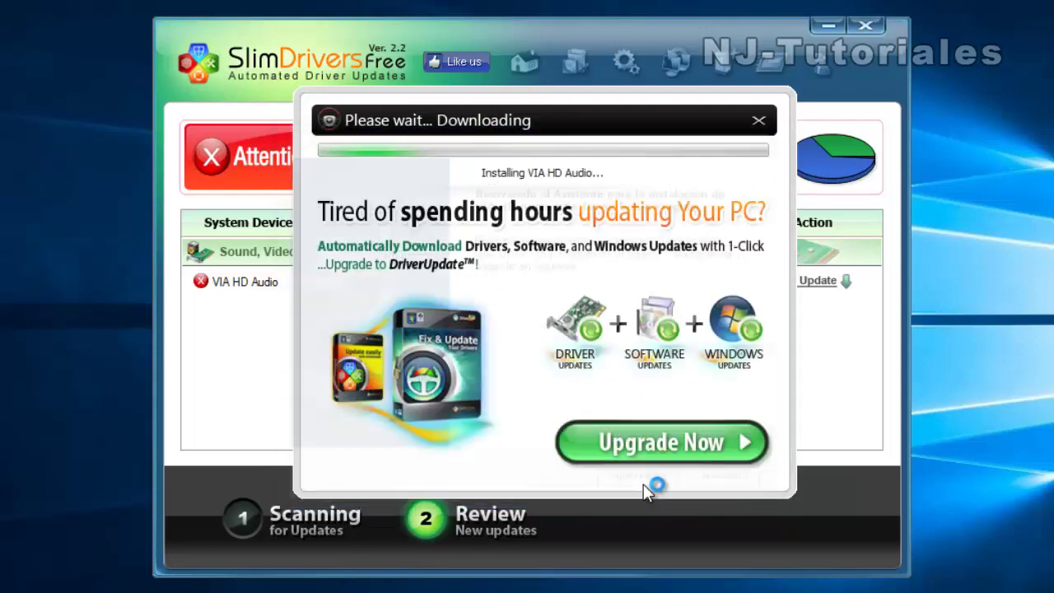
{"action": "left_click", "coordinate": [352, 424]}
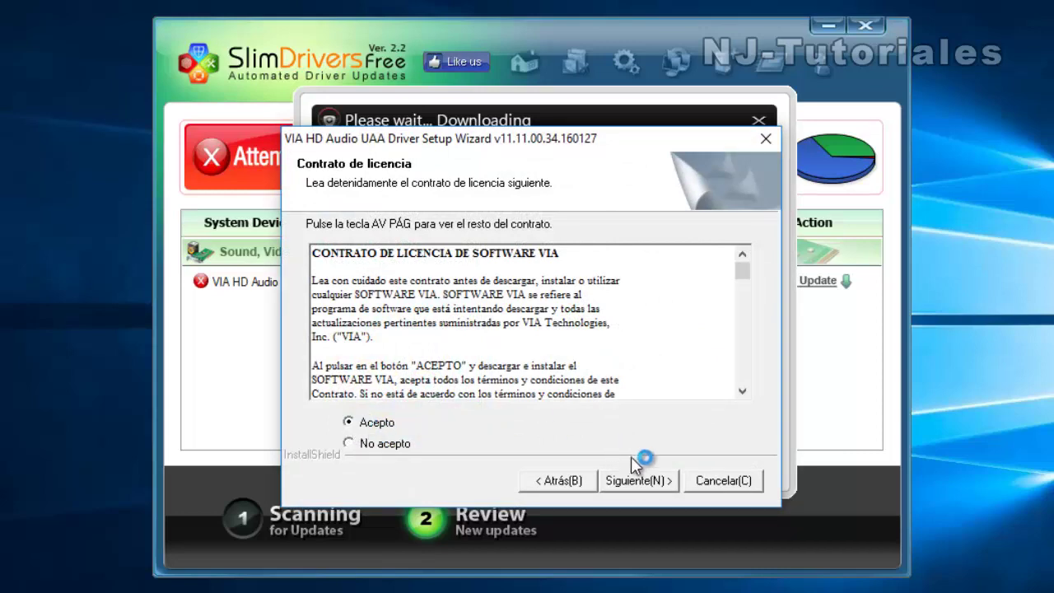
{"action": "left_click", "coordinate": [640, 480]}
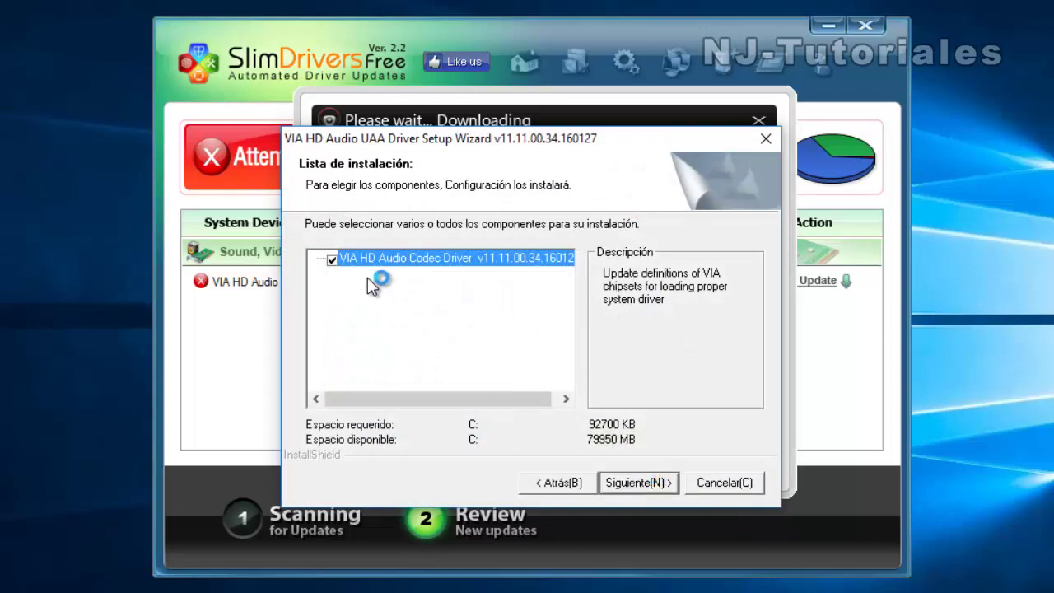
{"action": "left_click", "coordinate": [643, 483]}
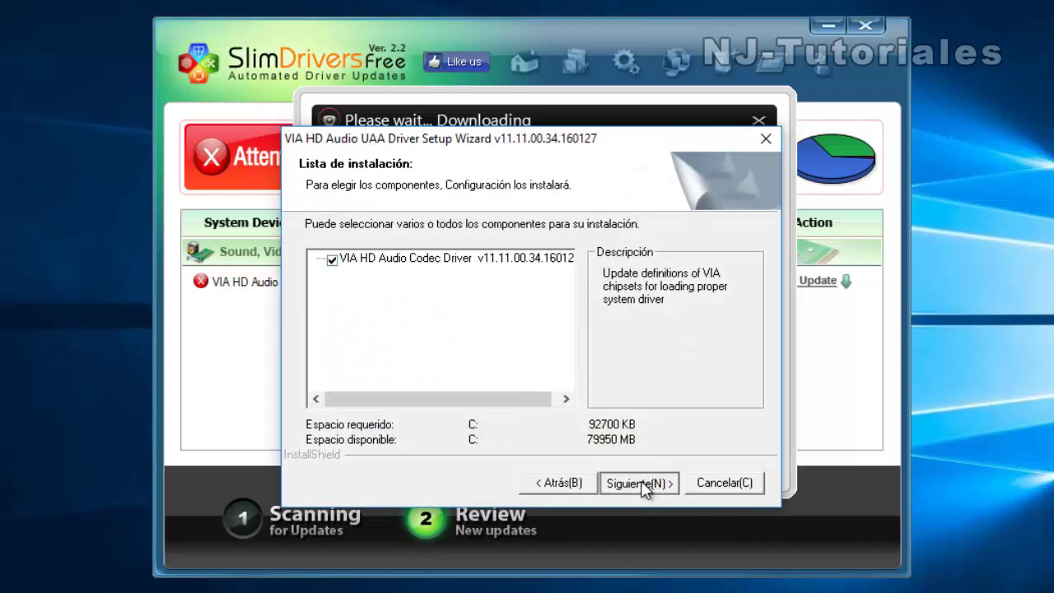
{"action": "left_click", "coordinate": [643, 484]}
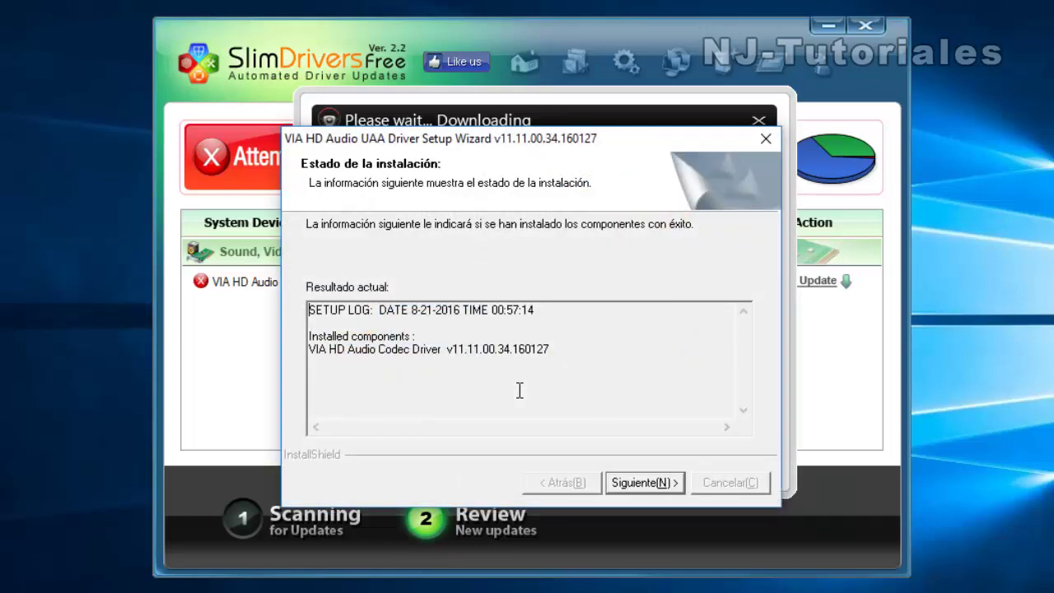
Finish the VIA driver setup with the restart postponed, acknowledge the update messages and decline restarting the computer now.
{"action": "left_click", "coordinate": [644, 484]}
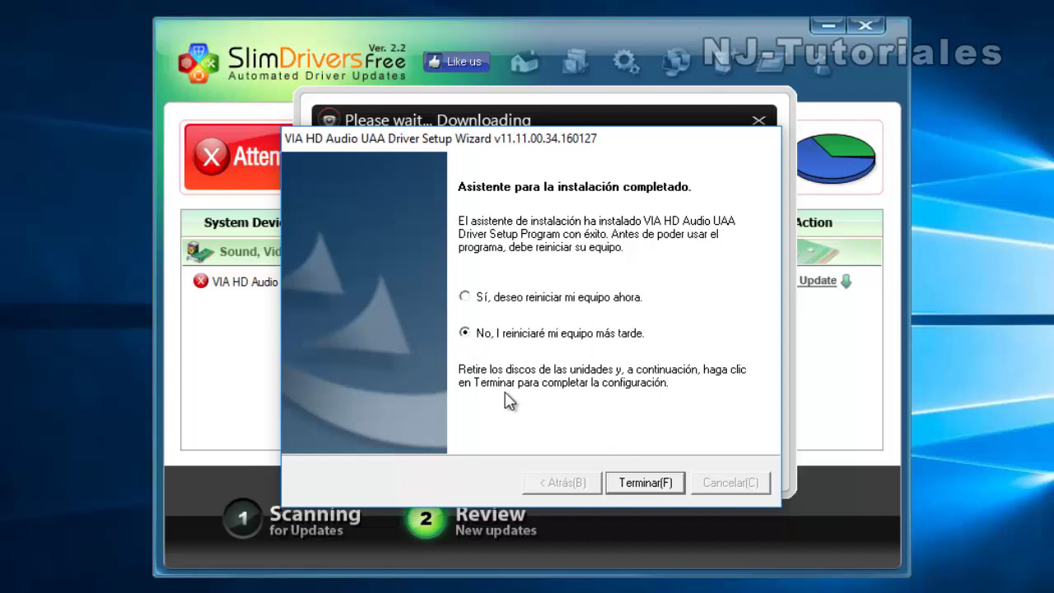
{"action": "left_click", "coordinate": [643, 482]}
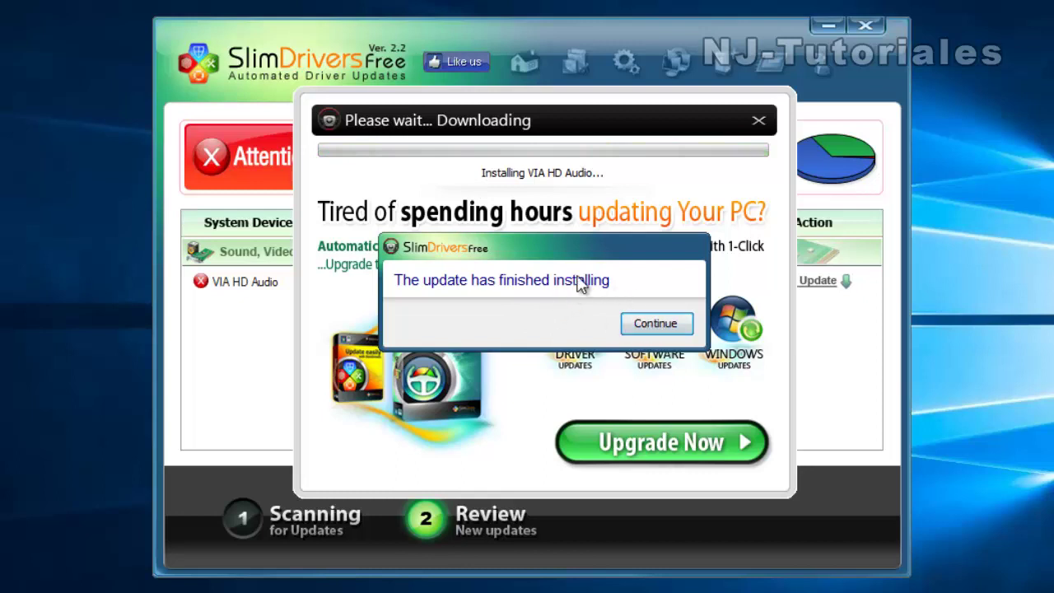
{"action": "left_click", "coordinate": [662, 327]}
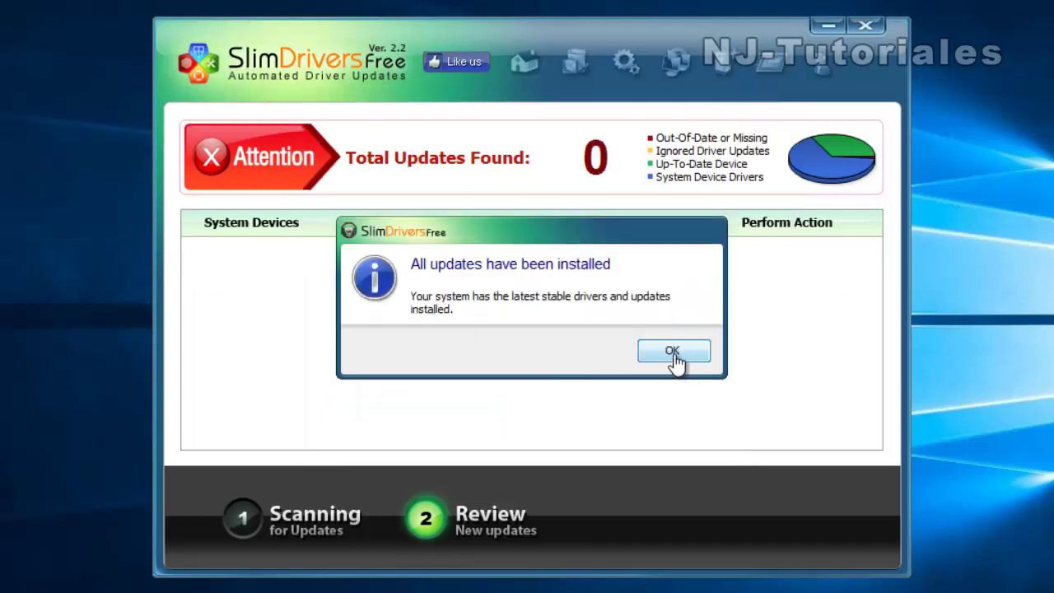
{"action": "left_click", "coordinate": [672, 352]}
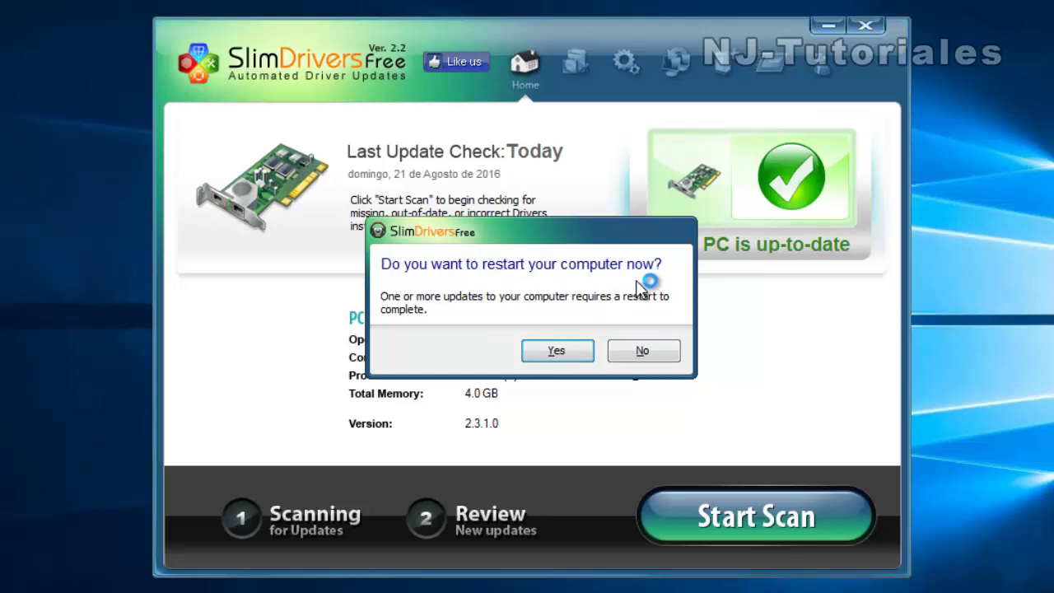
{"action": "left_click", "coordinate": [641, 355]}
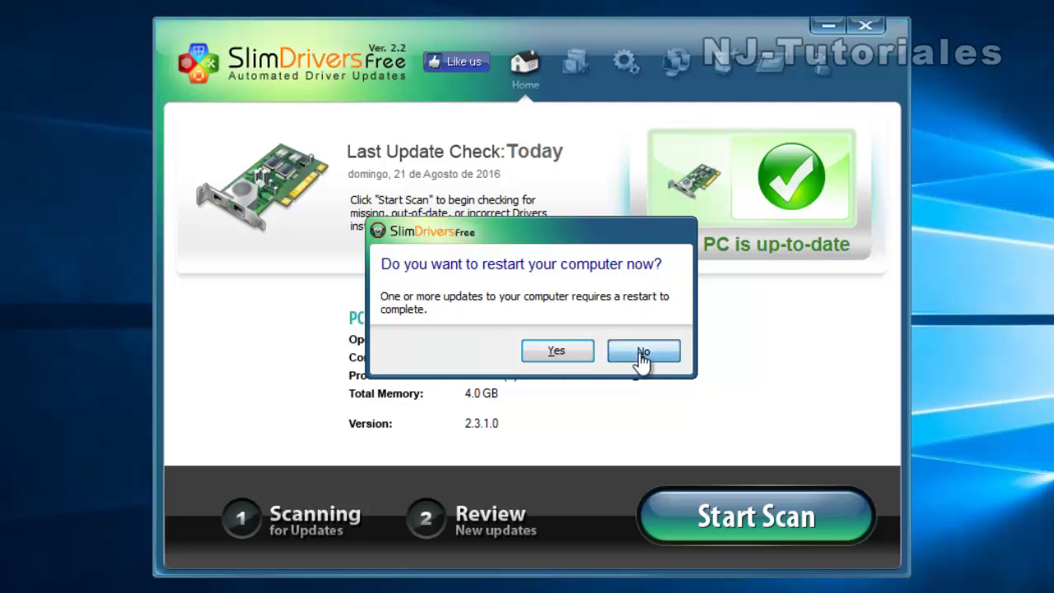
Scan the computer again for driver updates and dismiss the result message.
{"action": "left_click", "coordinate": [756, 530]}
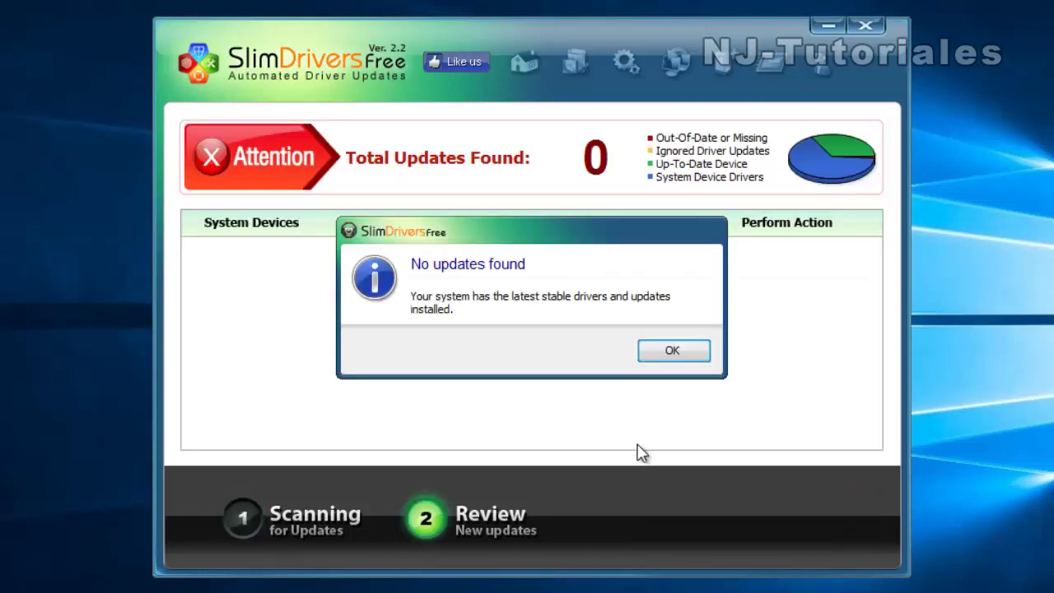
{"action": "left_click", "coordinate": [672, 352]}
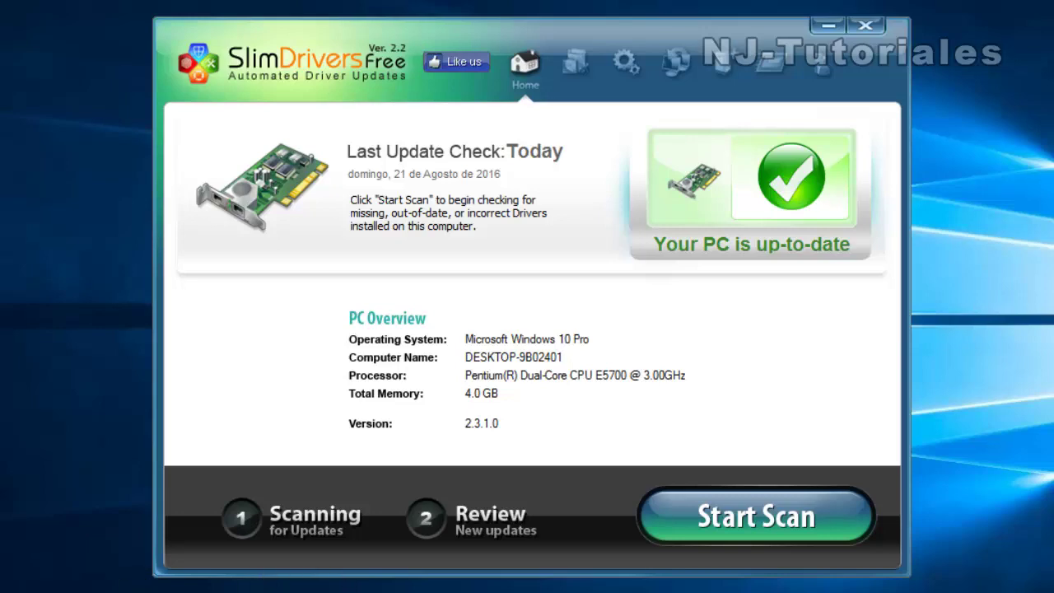
Check the installed programs list in the Control Panel, including the NVIDIA graphics driver entry, and close it.
{"action": "left_click", "coordinate": [56, 578]}
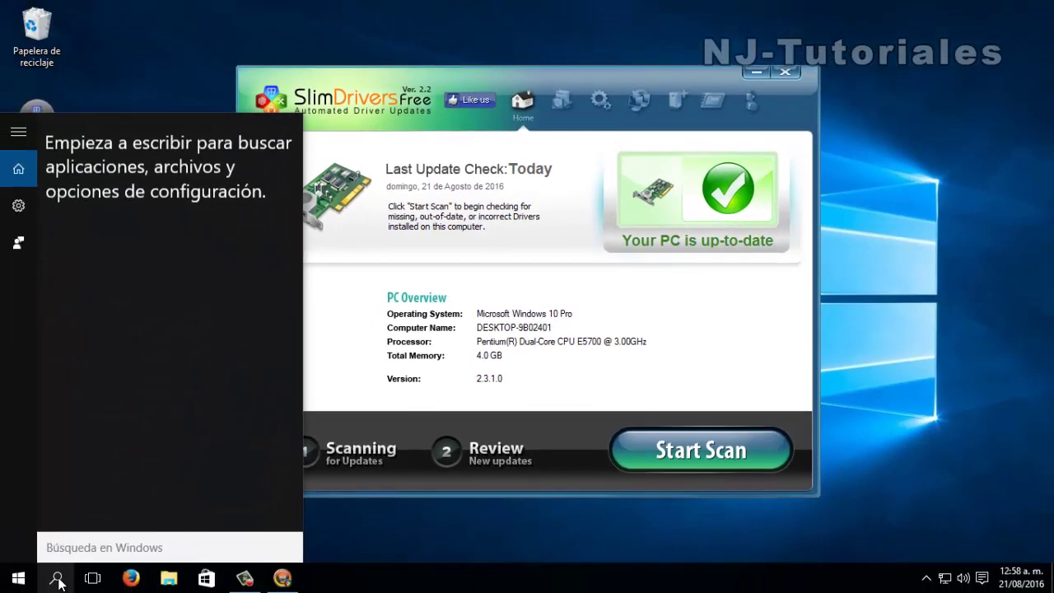
{"action": "type", "text": "panel"}
{"action": "key", "text": "Return"}
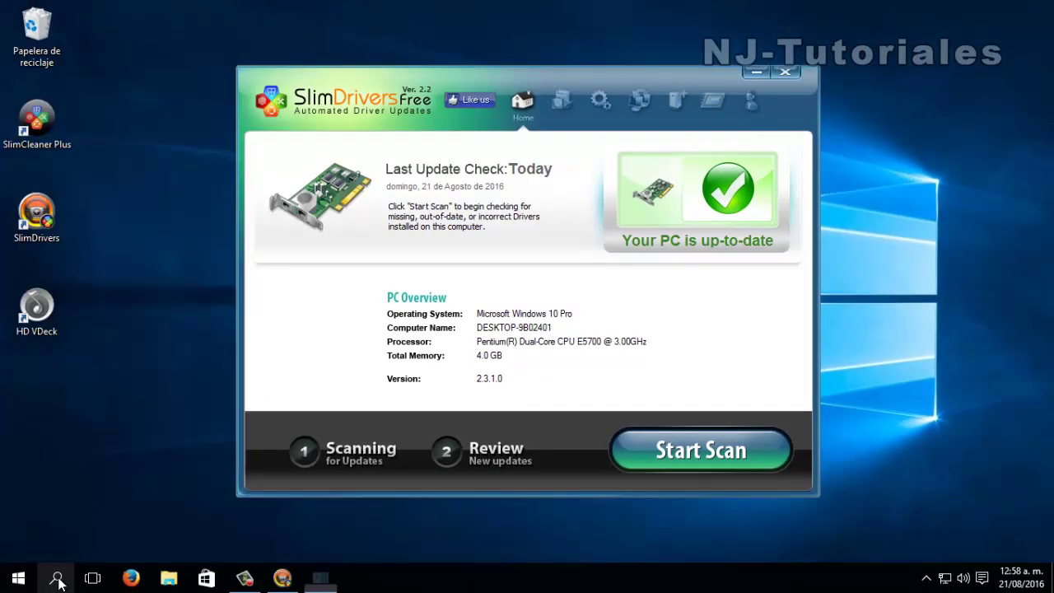
{"action": "left_click", "coordinate": [363, 326]}
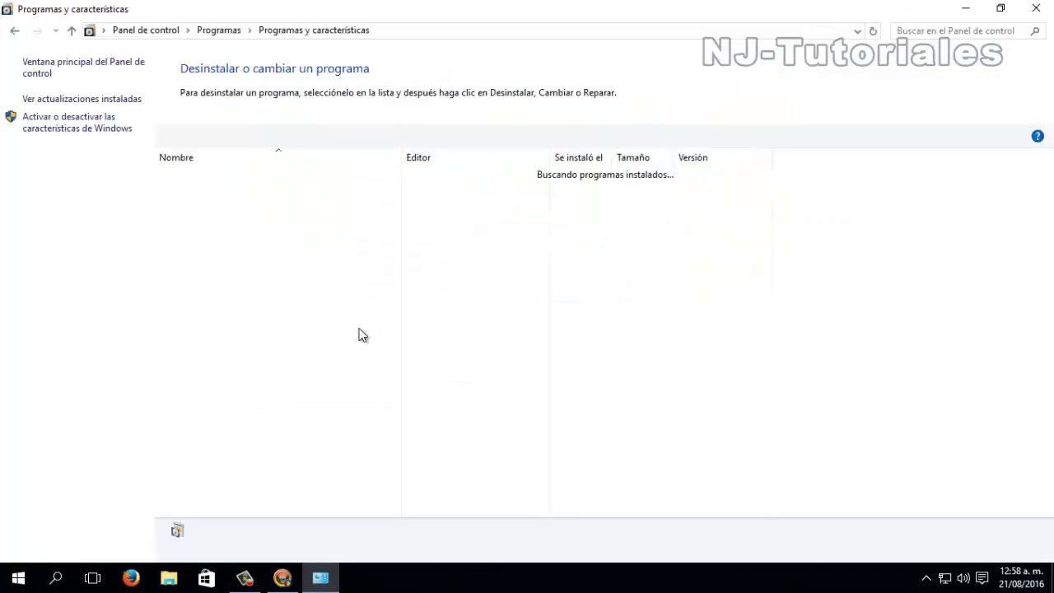
{"action": "left_click", "coordinate": [225, 249]}
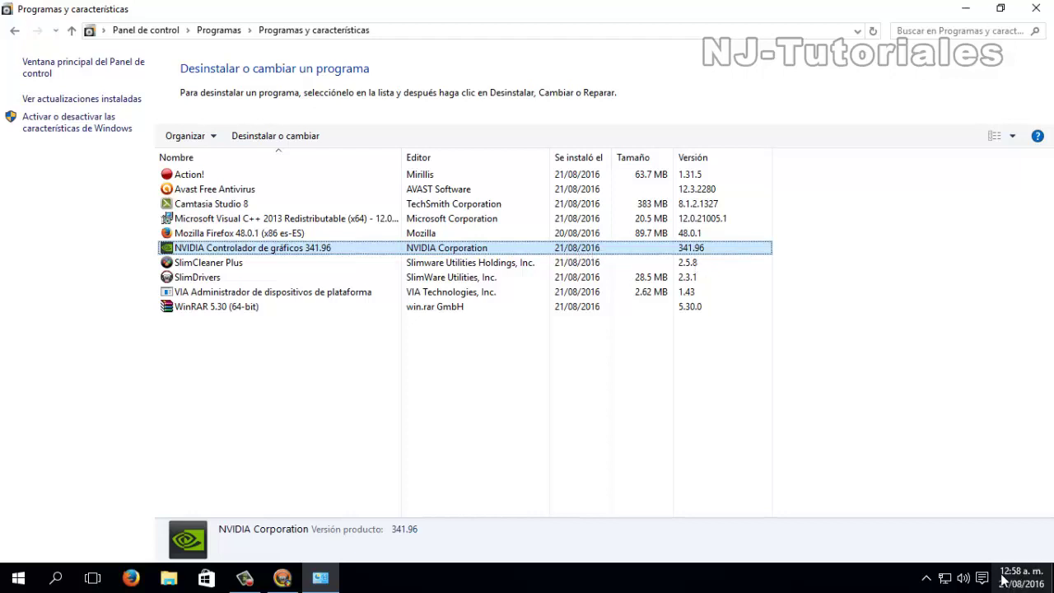
{"action": "left_click", "coordinate": [884, 392]}
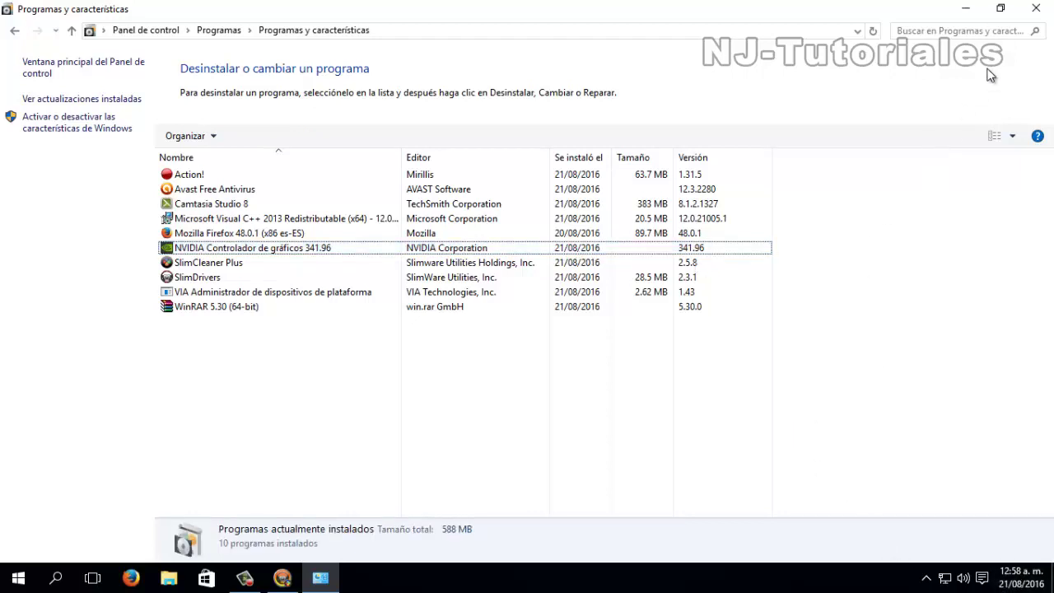
{"action": "left_click", "coordinate": [1036, 8]}
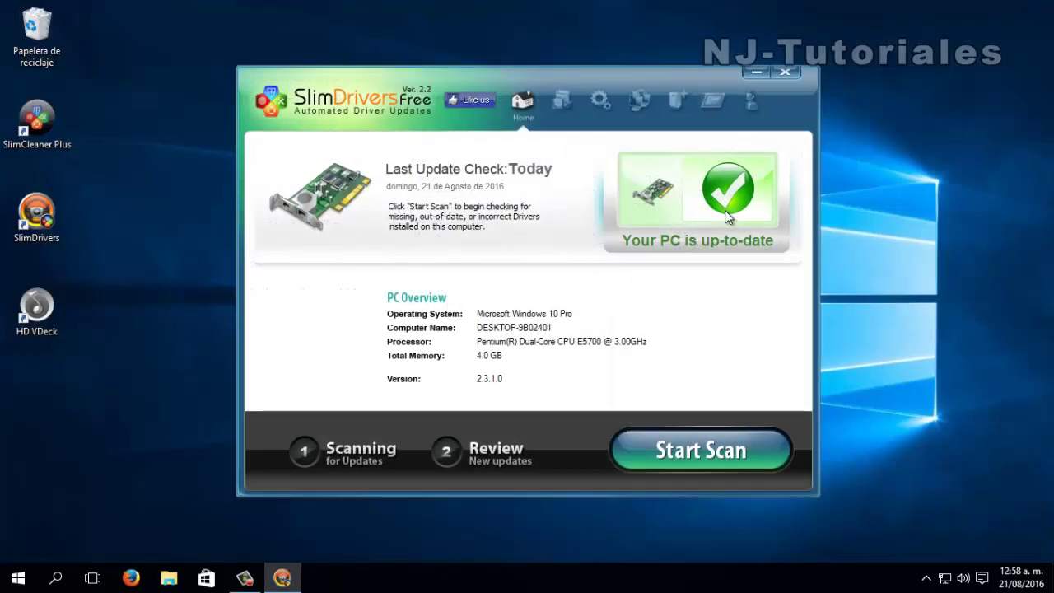
Close SlimDrivers and move the HD VDeck, SlimCleaner Plus and SlimDrivers desktop shortcuts to the Recycle Bin.
{"action": "left_click", "coordinate": [785, 72]}
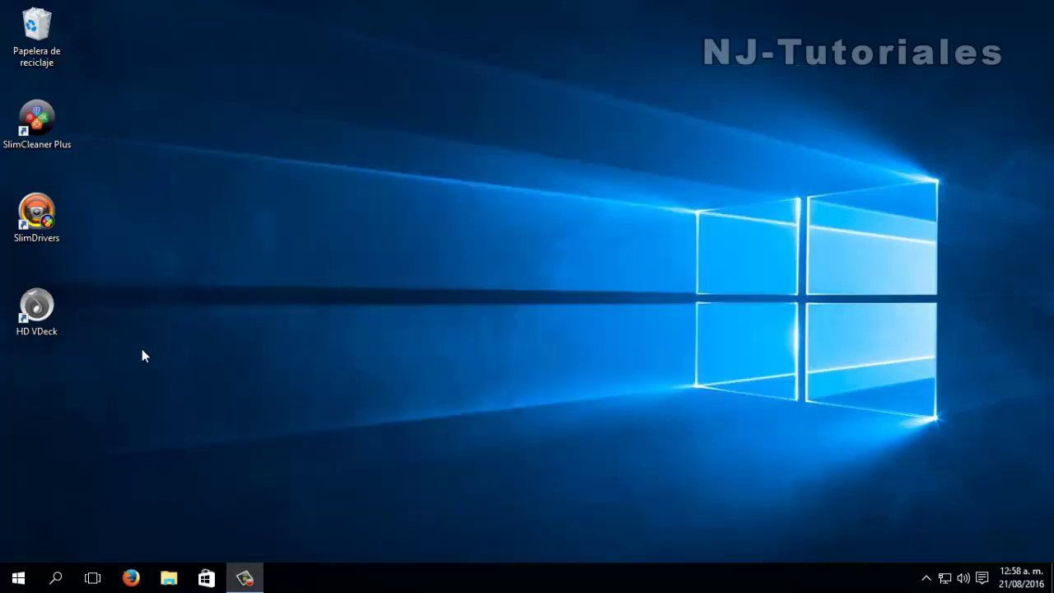
{"action": "left_click", "coordinate": [54, 309]}
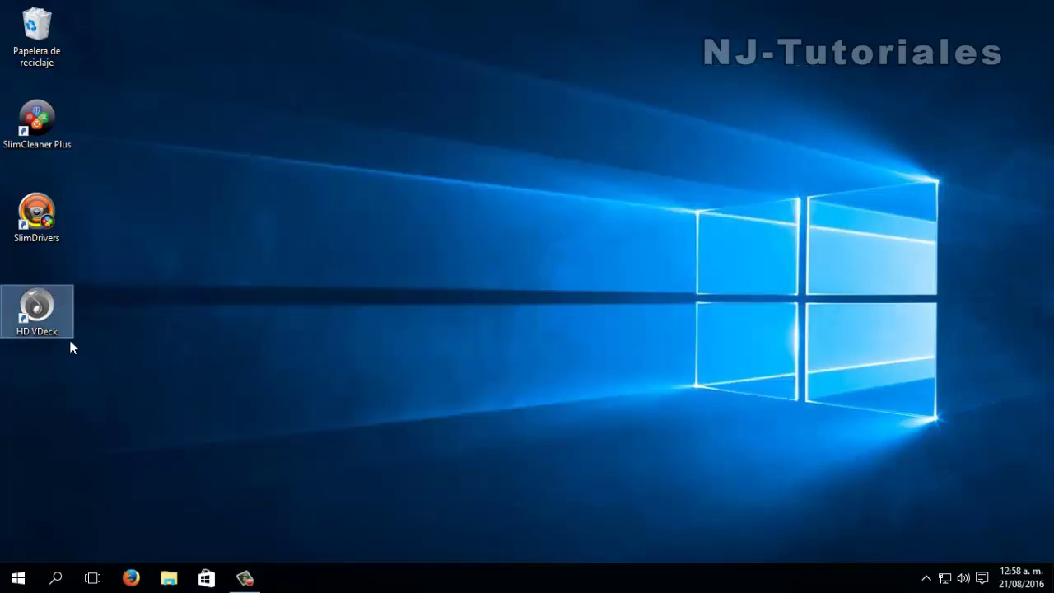
{"action": "mouse_move", "coordinate": [151, 350]}
{"action": "left_mouse_down"}
{"action": "mouse_move", "coordinate": [9, 291]}
{"action": "mouse_move", "coordinate": [47, 39]}
{"action": "left_mouse_up"}
{"action": "left_click_drag", "start_coordinate": [38, 120], "coordinate": [37, 43]}
{"action": "left_click_drag", "start_coordinate": [43, 206], "coordinate": [33, 39]}
Empty the Recycle Bin and confirm the permanent deletion.
{"action": "right_click", "coordinate": [17, 37]}
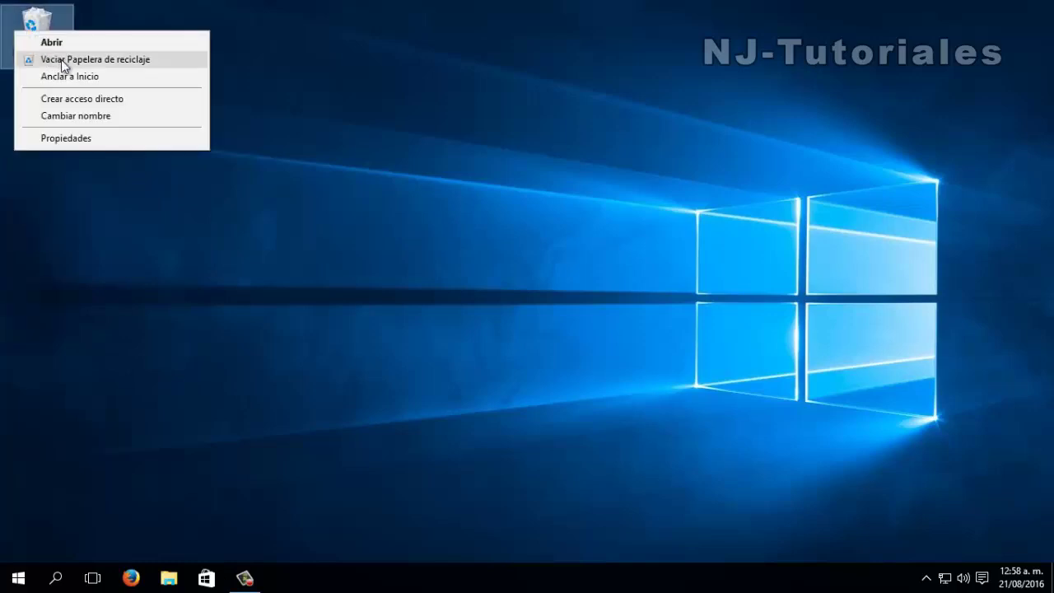
{"action": "left_click", "coordinate": [61, 59]}
{"action": "left_click", "coordinate": [594, 305]}
Refresh the desktop three times.
{"action": "right_click", "coordinate": [379, 187]}
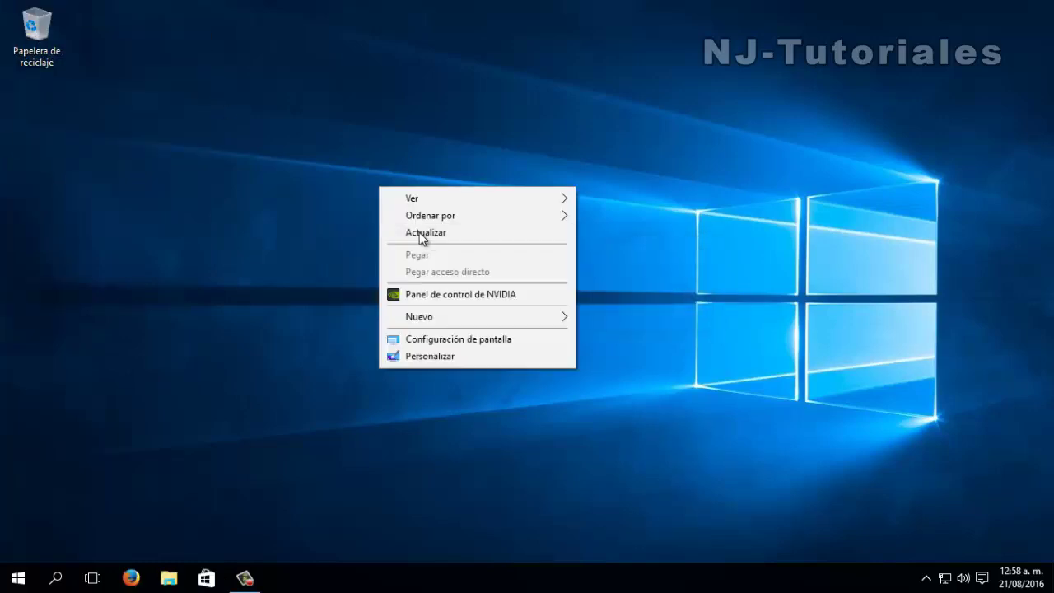
{"action": "left_click", "coordinate": [470, 237]}
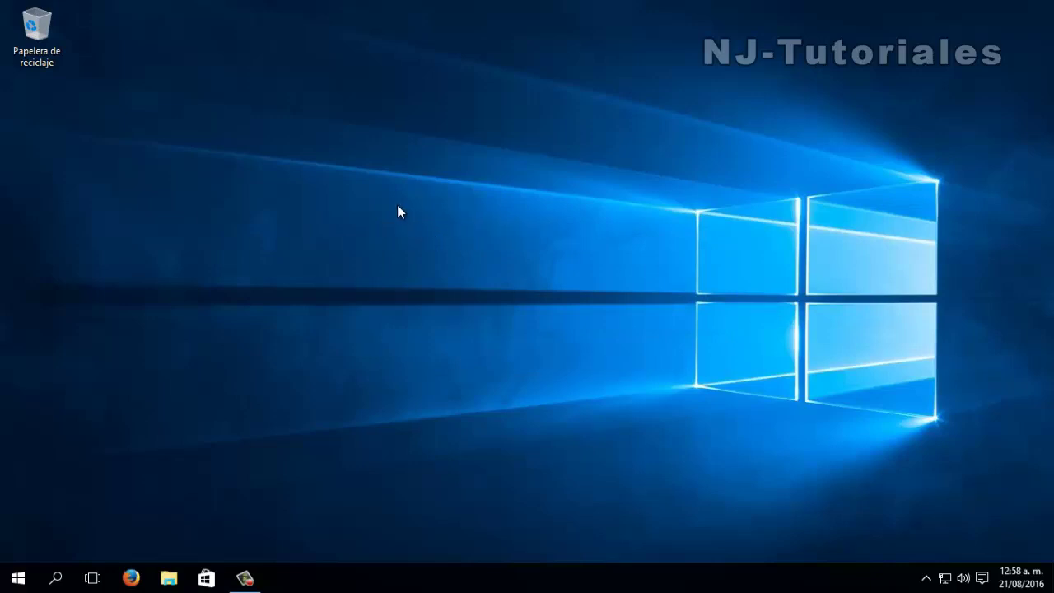
{"action": "right_click", "coordinate": [398, 207]}
{"action": "left_click", "coordinate": [469, 249]}
{"action": "right_click", "coordinate": [405, 206]}
{"action": "left_click", "coordinate": [495, 245]}
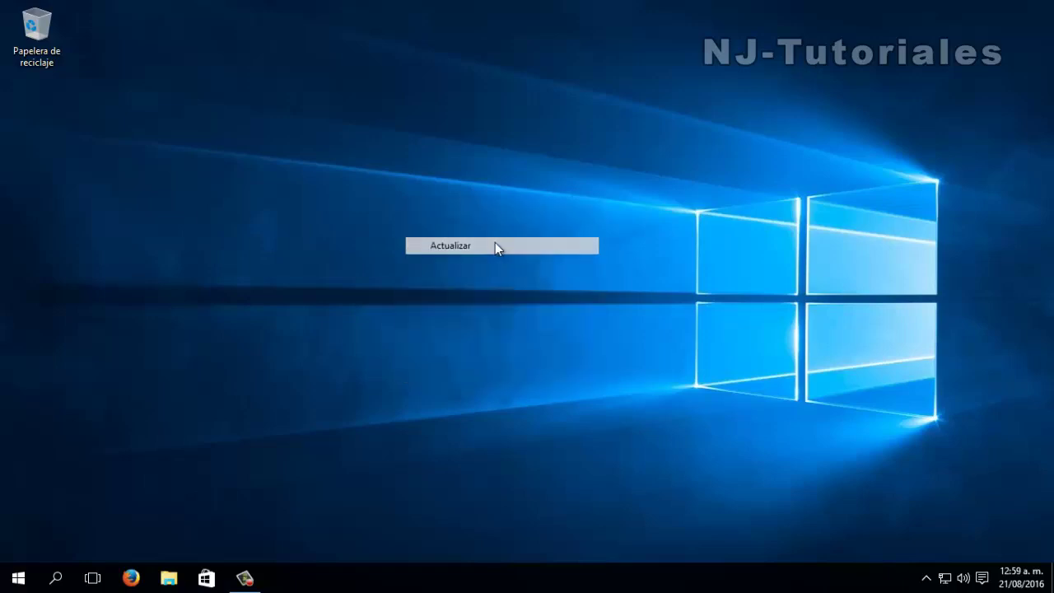